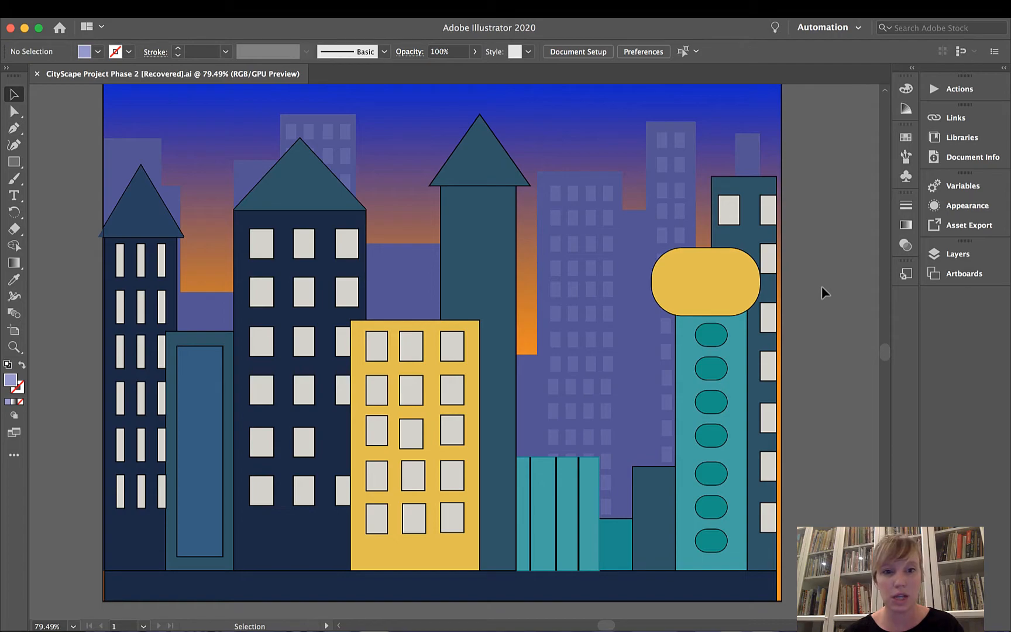
Switch to the browser to examine classroom inspiration images #2 through #4, and return to the cityscape in Illustrator.
scroll(824, 286, up, 2)
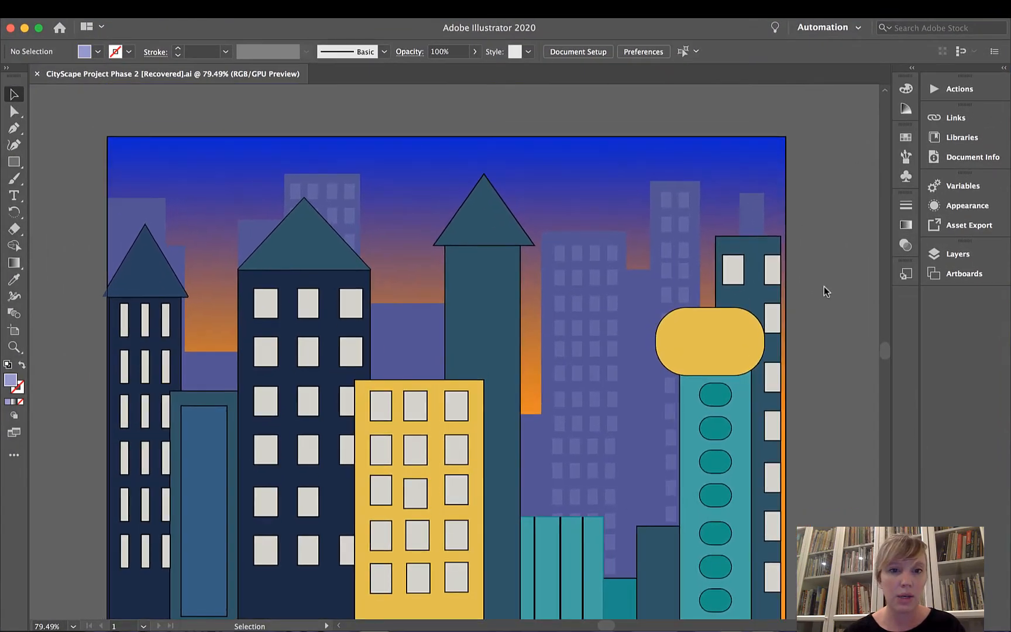
key(ctrl+Up)
click(481, 230)
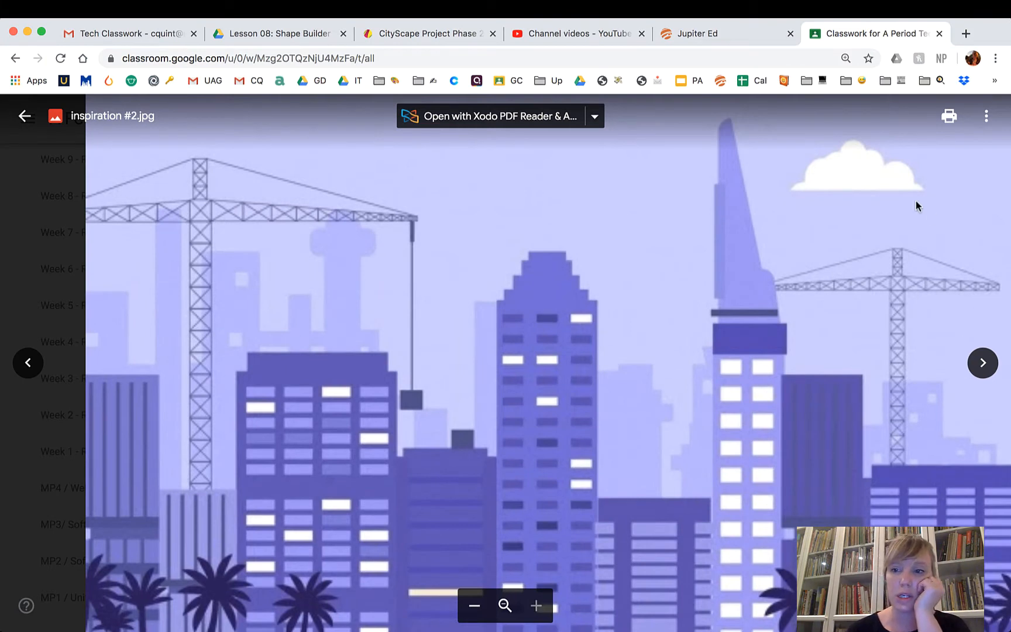
click(985, 366)
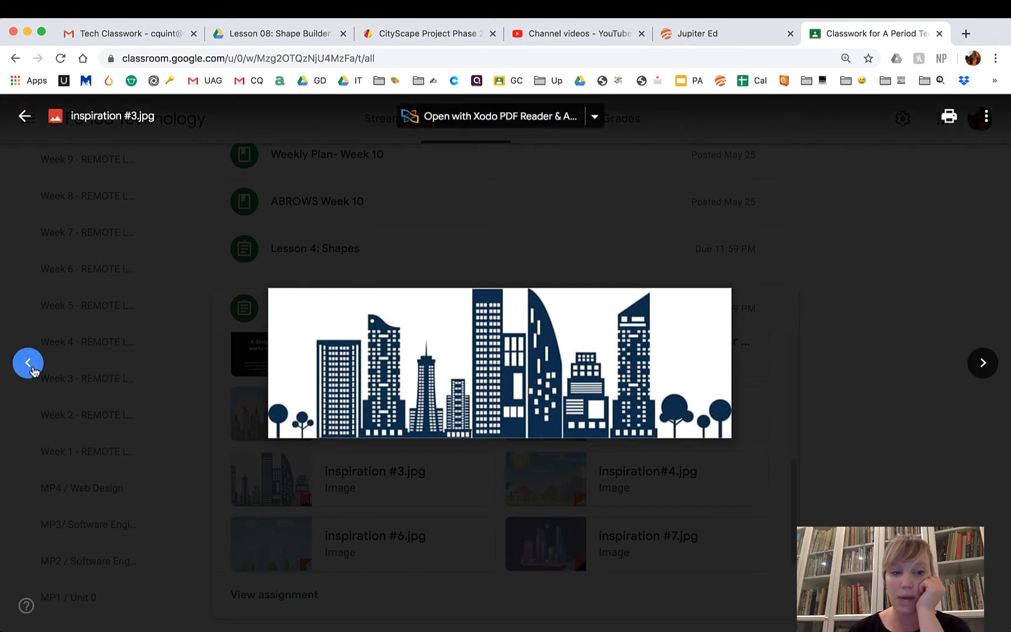
click(28, 363)
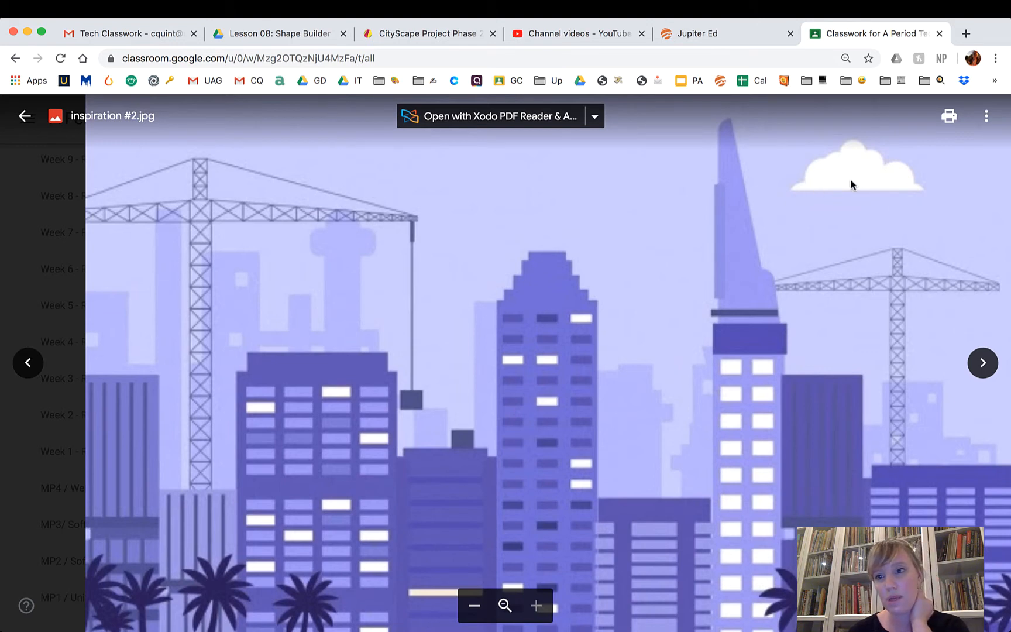
click(982, 371)
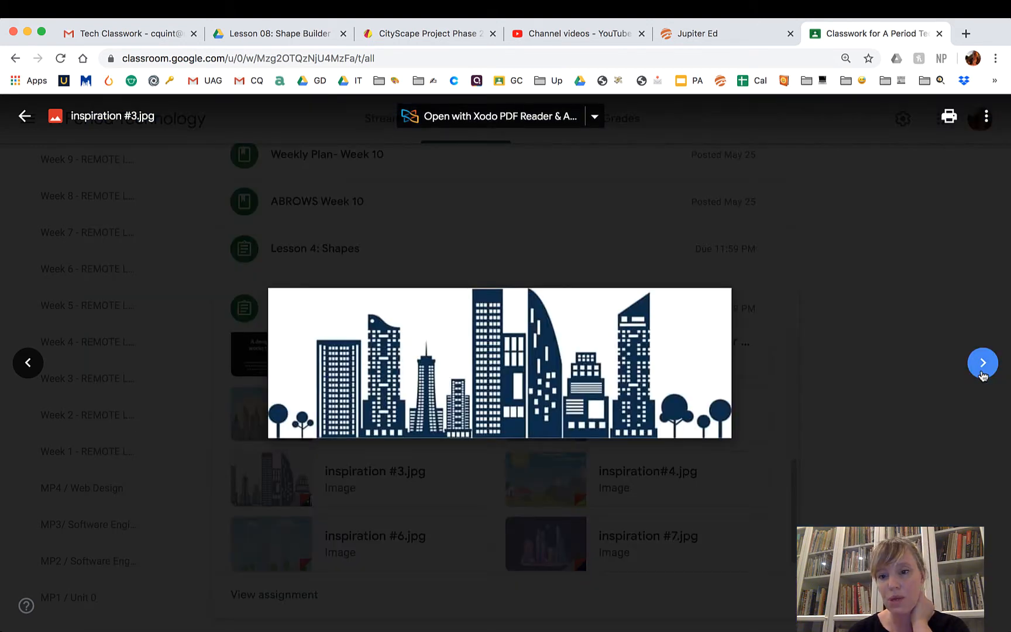
click(982, 373)
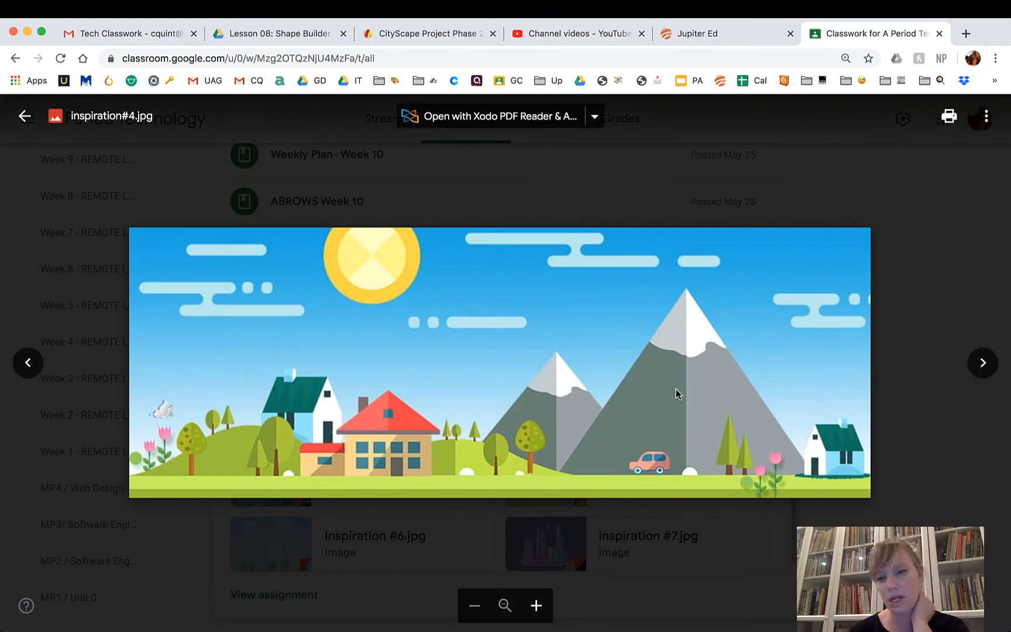
key(ctrl+Up)
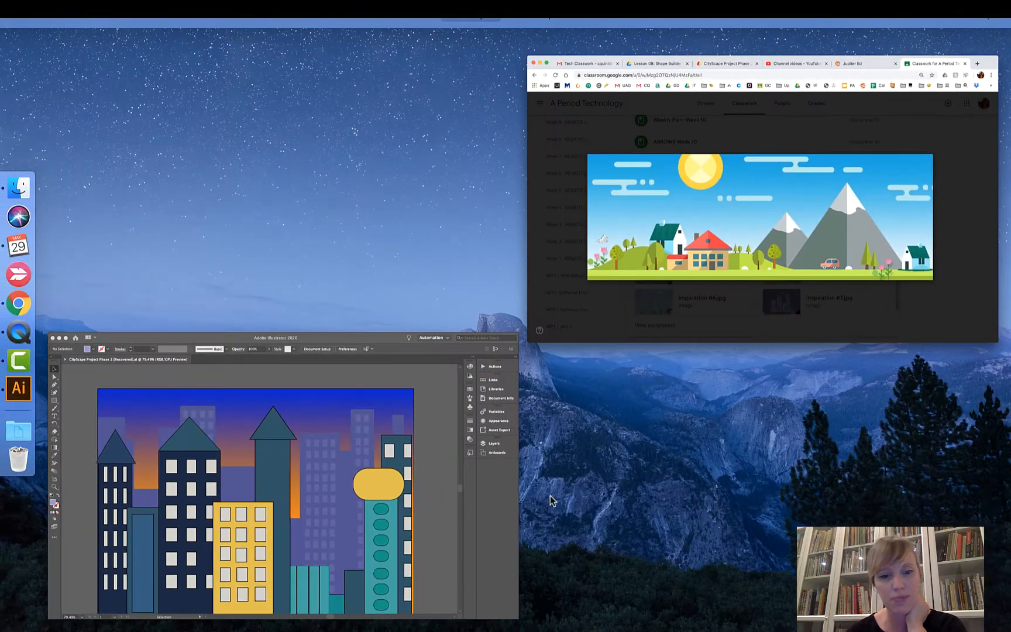
click(411, 563)
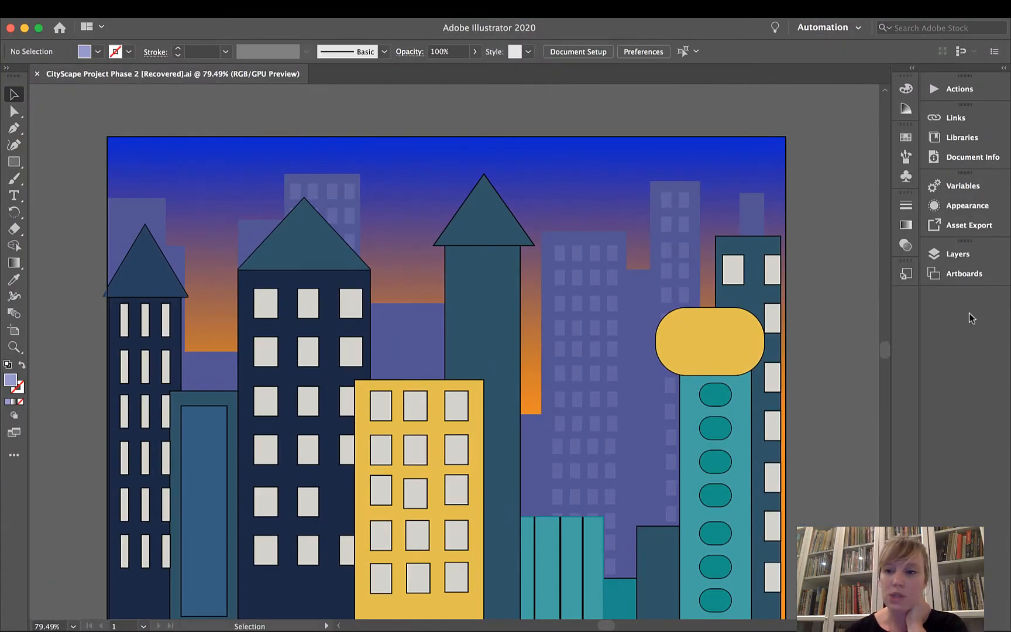
Lock Layer 3 and add a new layer at the very bottom of the layer stack, below Layer 2.
click(938, 256)
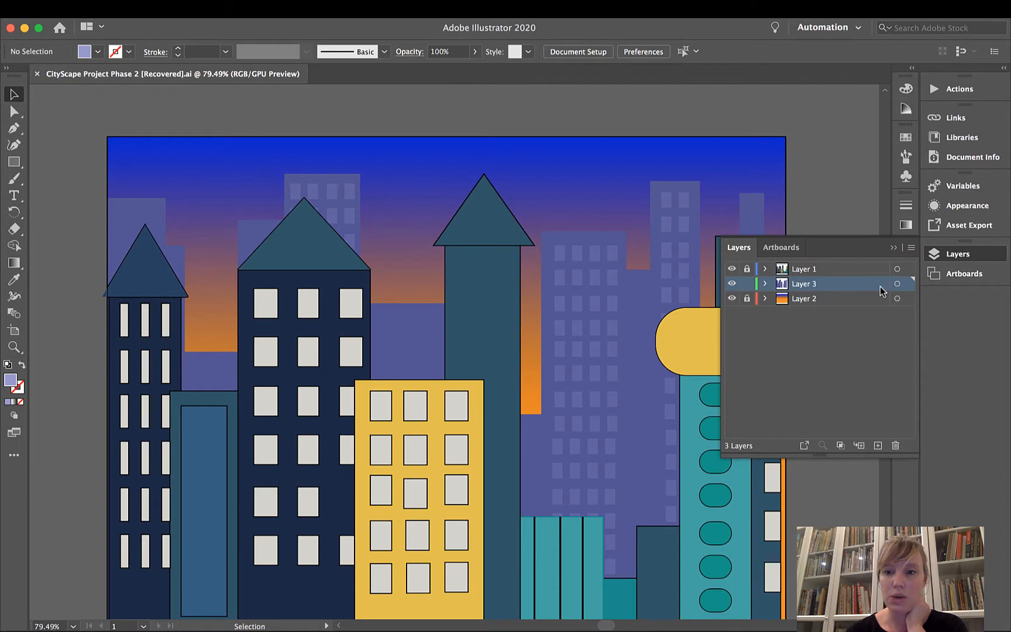
click(747, 285)
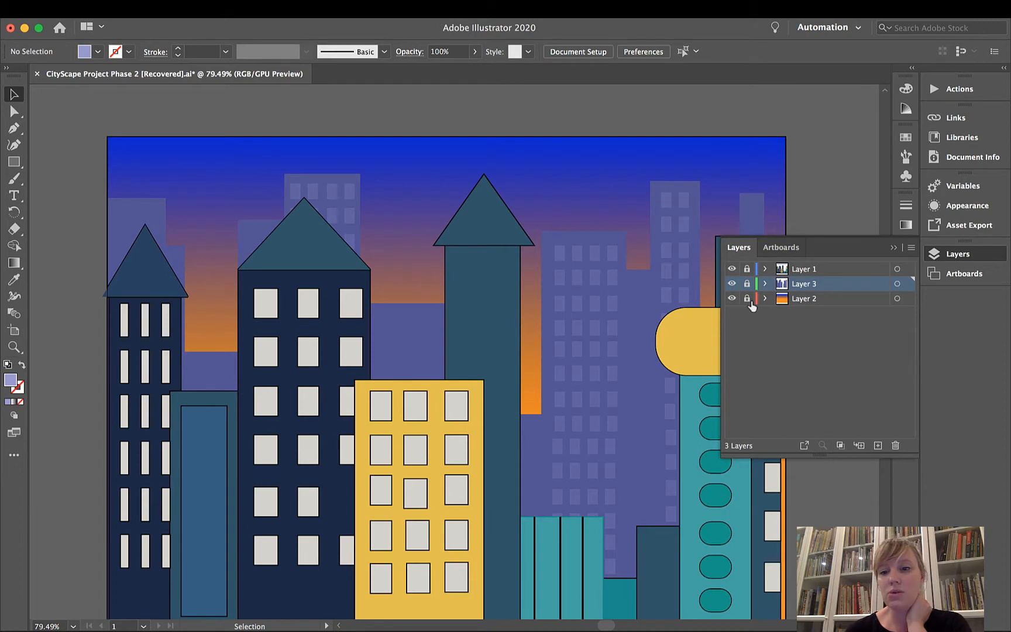
click(877, 445)
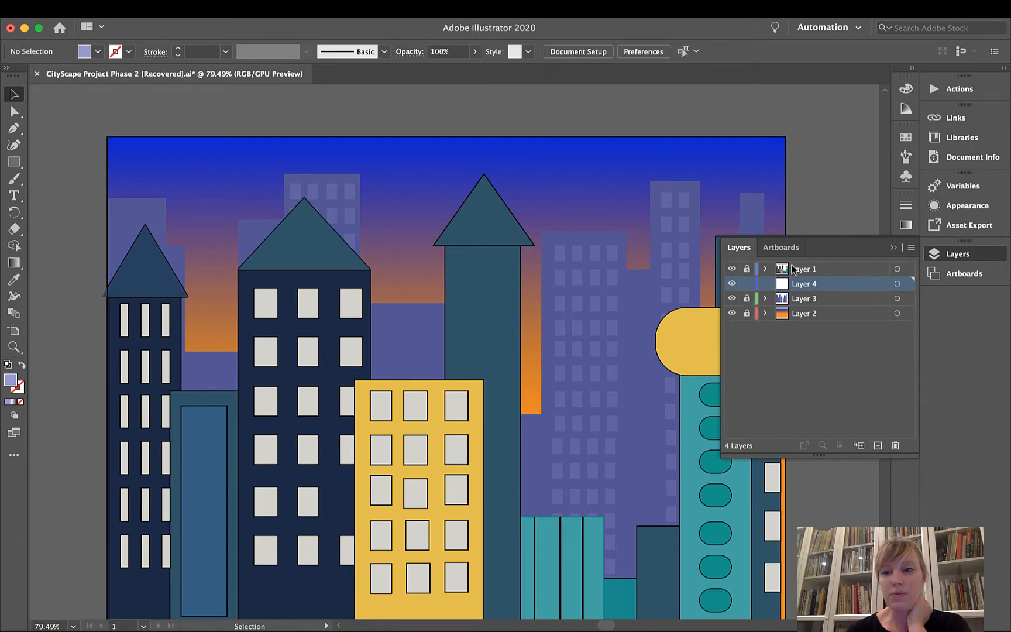
drag(796, 284, 799, 326)
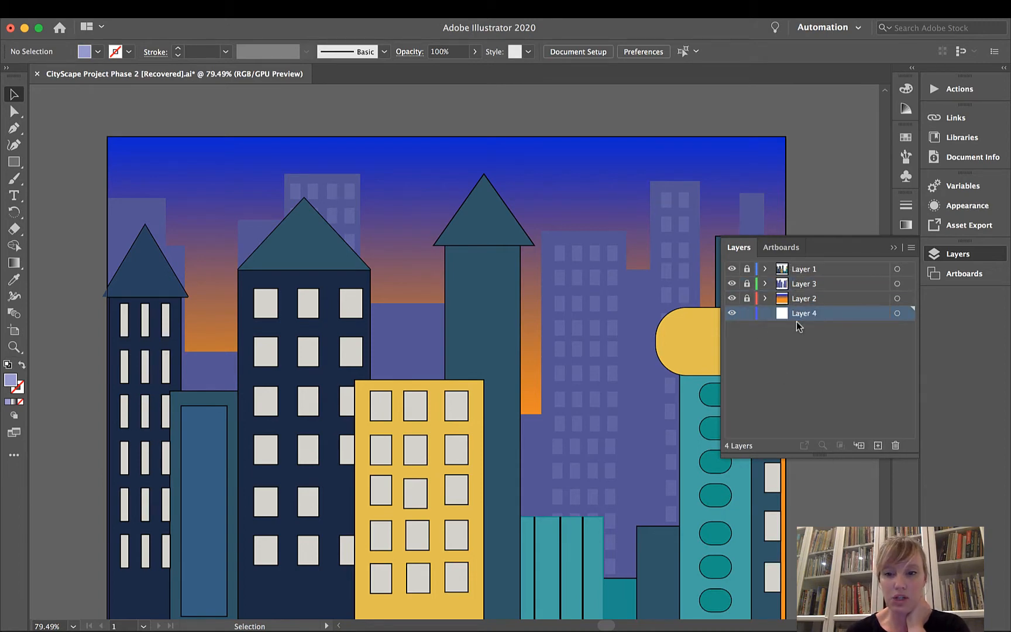
Hide Layer 2, Layer 3 and Layer 1 so only the new empty layer is displayed.
click(732, 298)
click(732, 283)
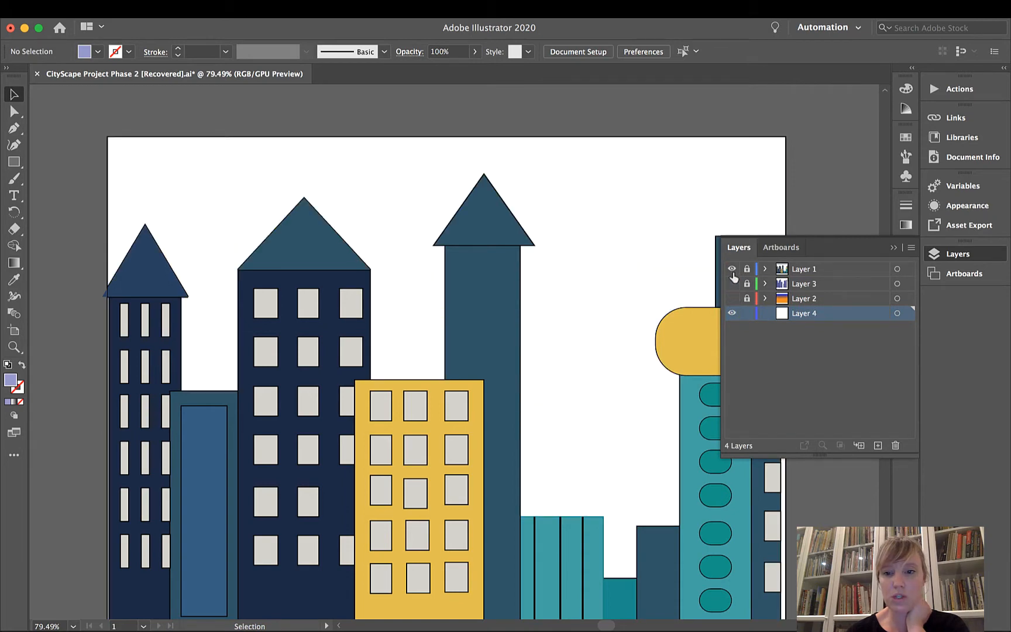
click(731, 268)
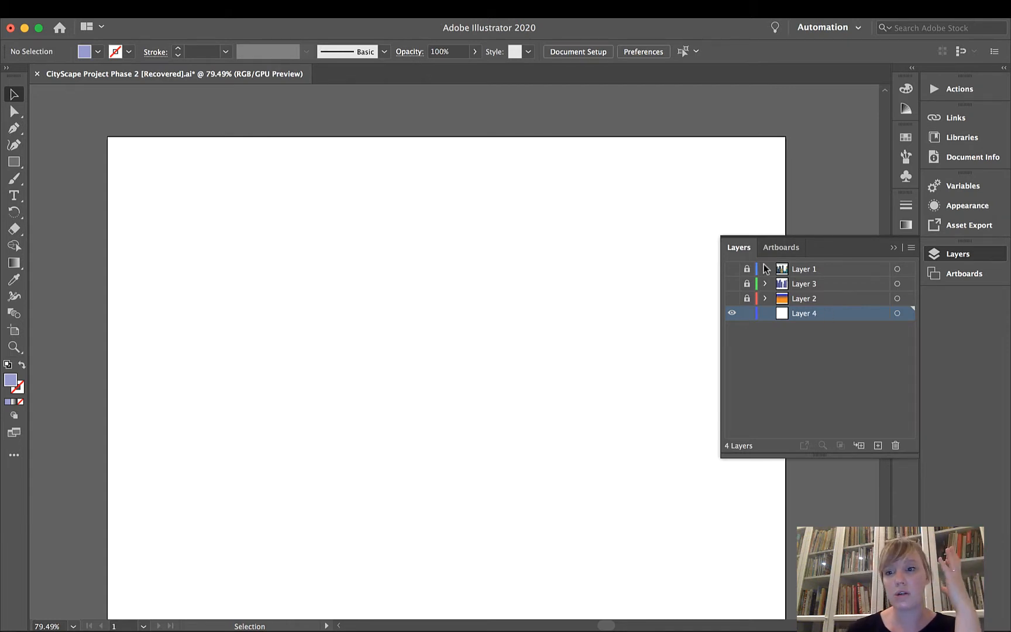
click(894, 248)
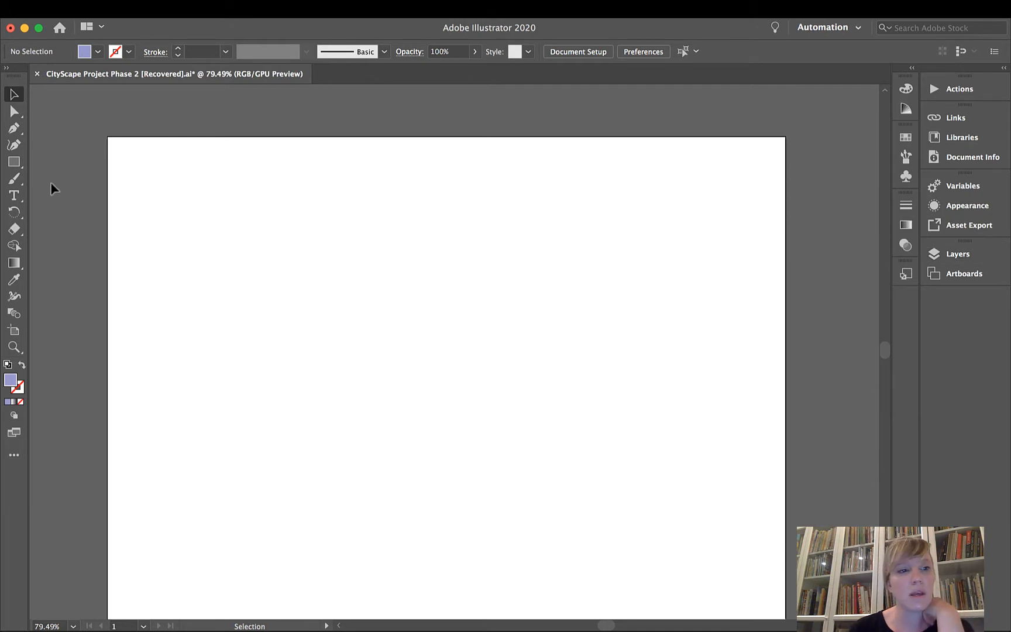
Draw five overlapping ellipses with the Ellipse tool in the upper-left part of the artboard to form a cloud.
click(16, 164)
click(15, 168)
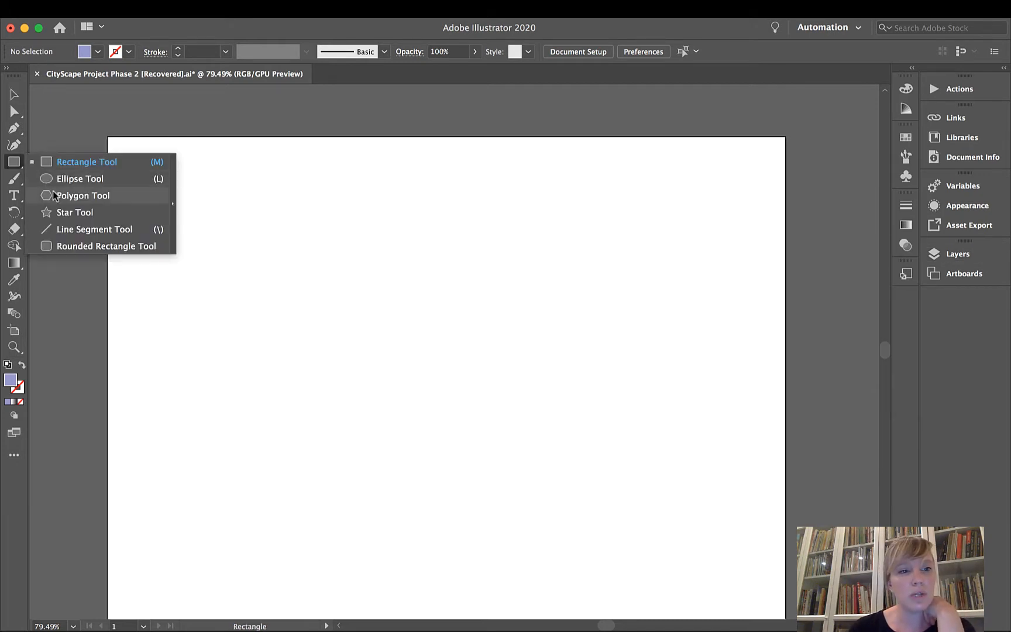
click(61, 177)
drag(177, 214, 303, 302)
drag(245, 223, 354, 326)
drag(225, 185, 330, 258)
drag(285, 199, 389, 263)
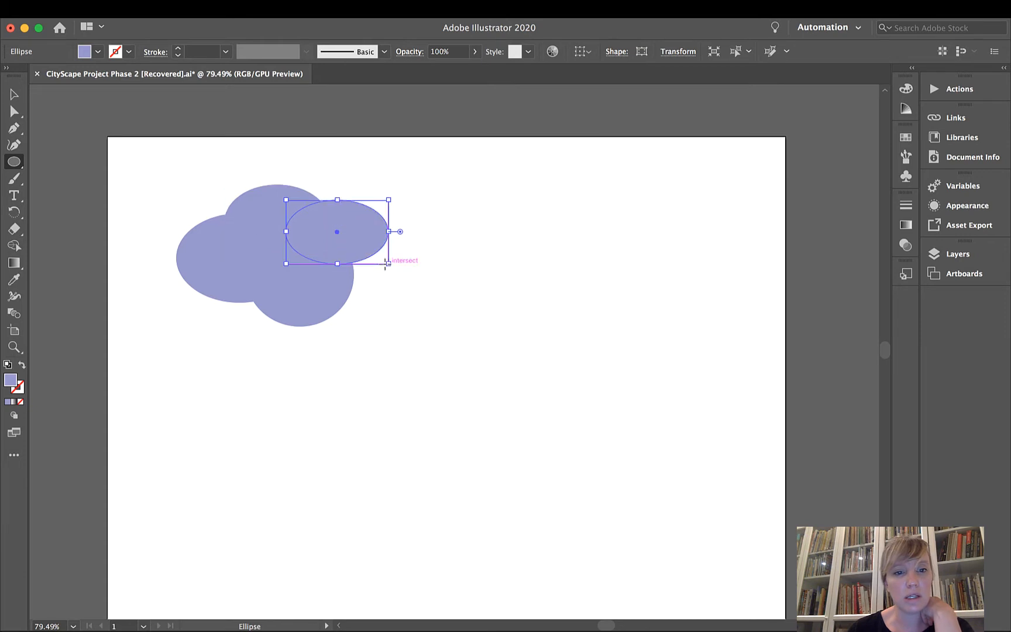
drag(296, 251, 419, 312)
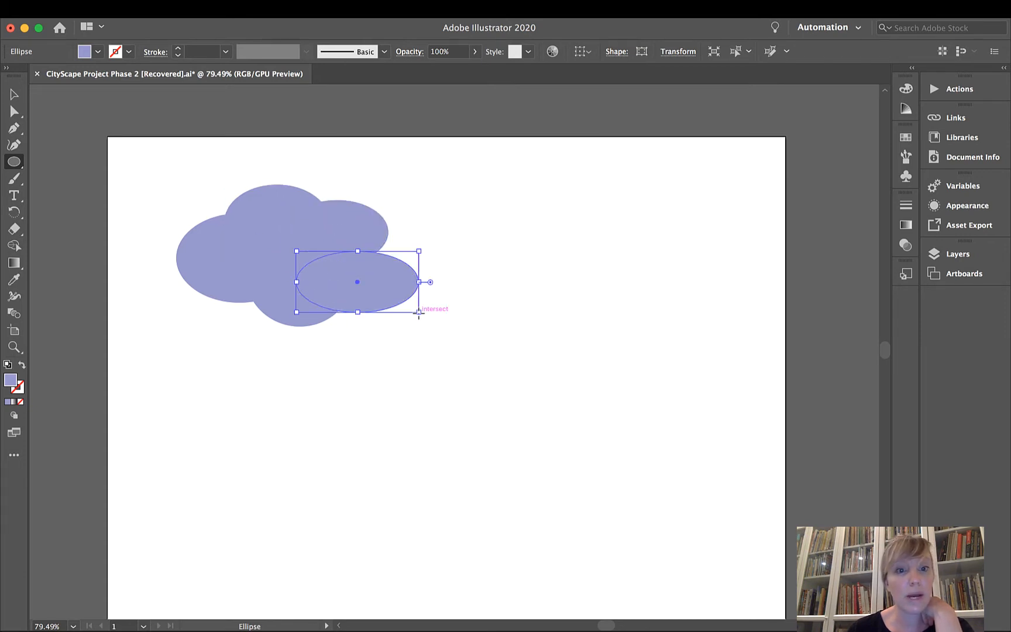
Move the last-drawn ellipse slightly up and to the left, closer into the cloud, and deselect it.
key(v)
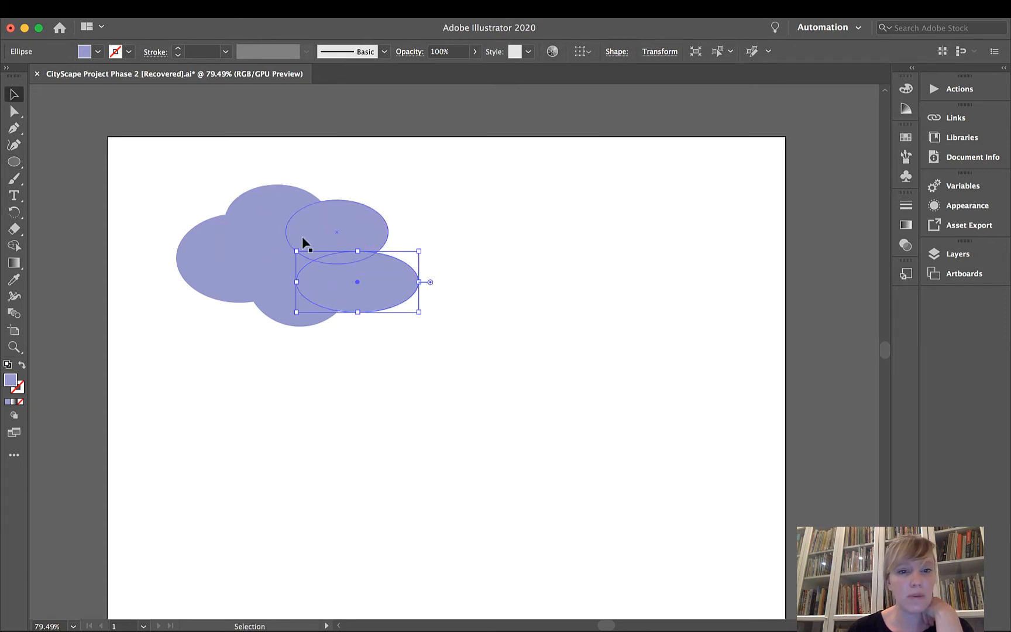
drag(357, 283, 335, 260)
click(457, 315)
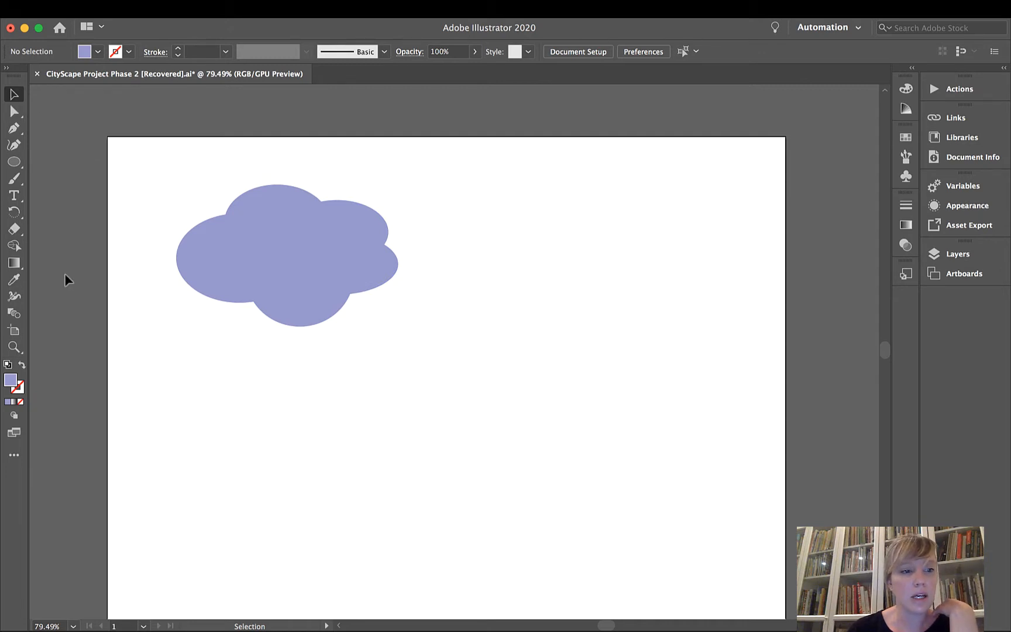
click(14, 246)
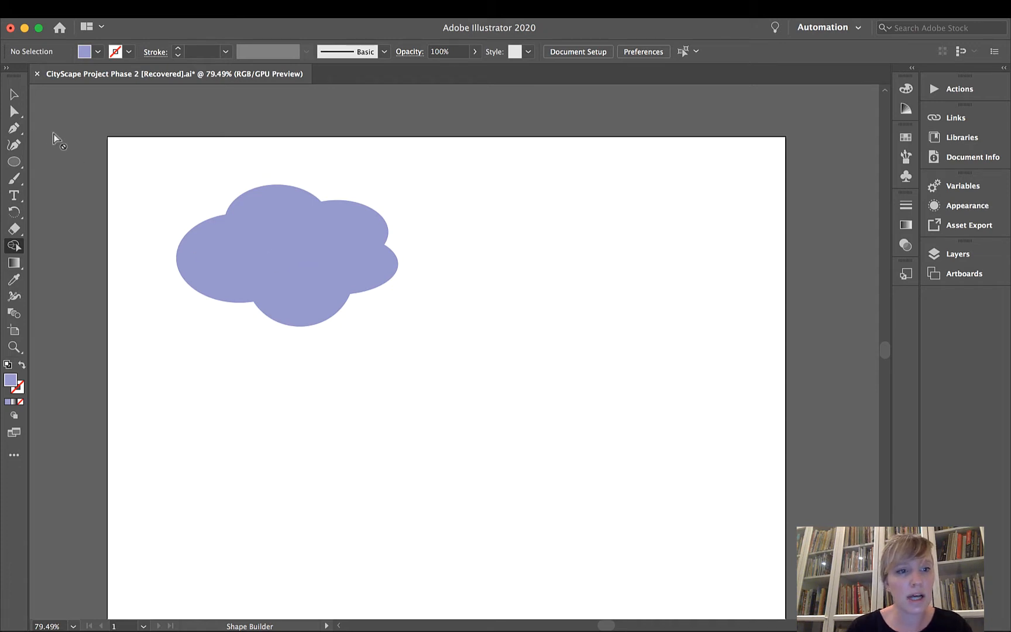
click(16, 94)
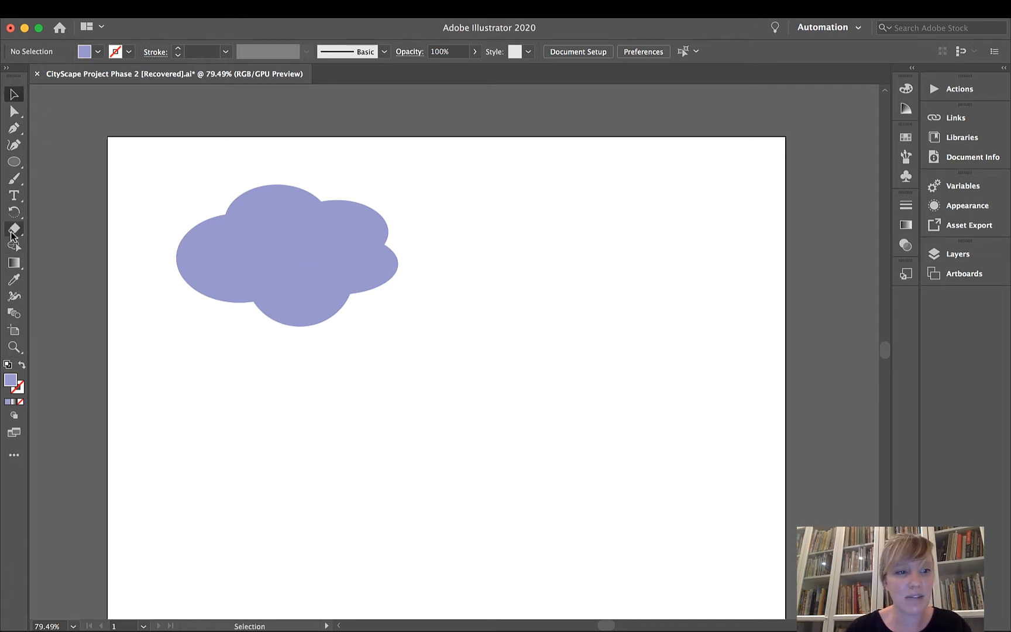
click(14, 247)
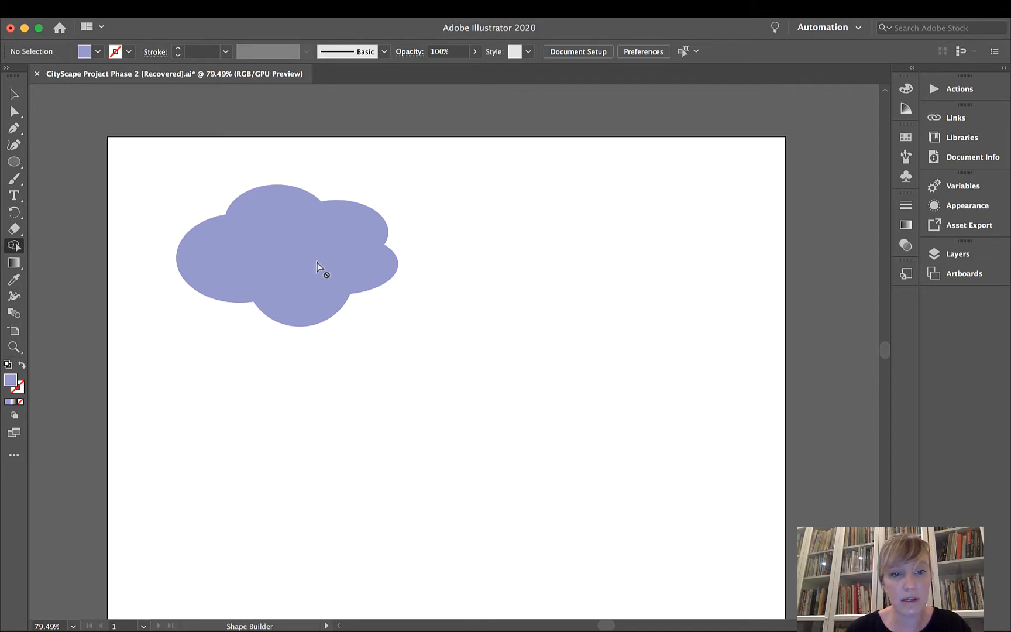
click(15, 95)
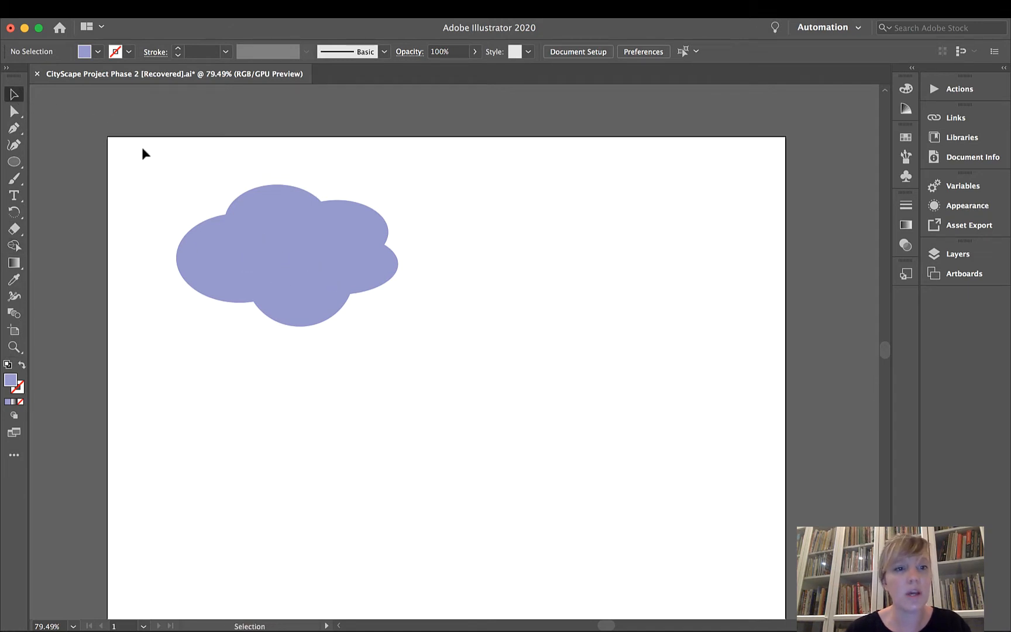
drag(142, 148, 433, 329)
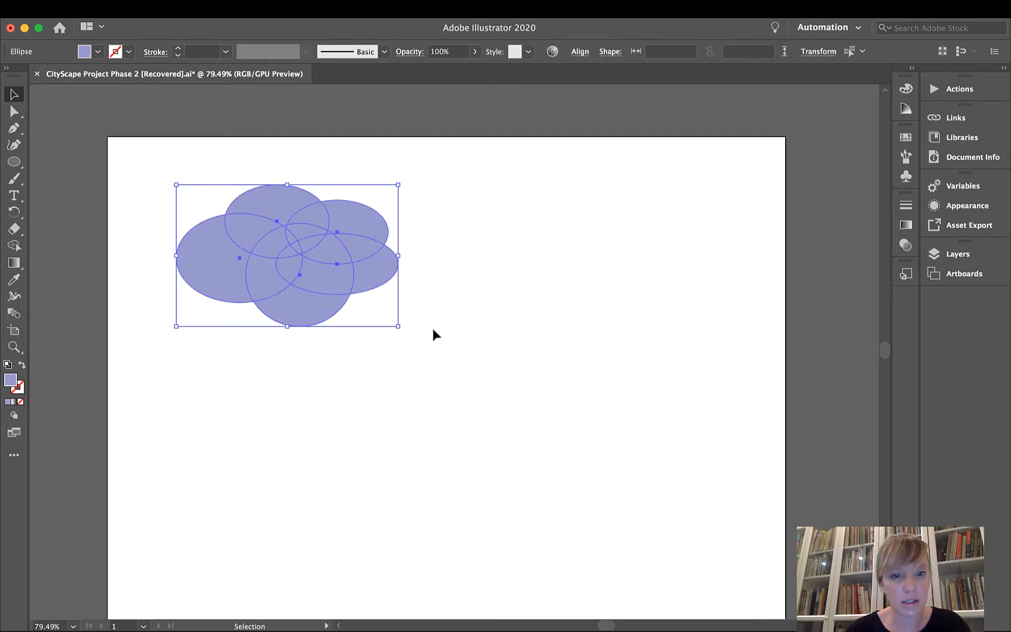
click(14, 246)
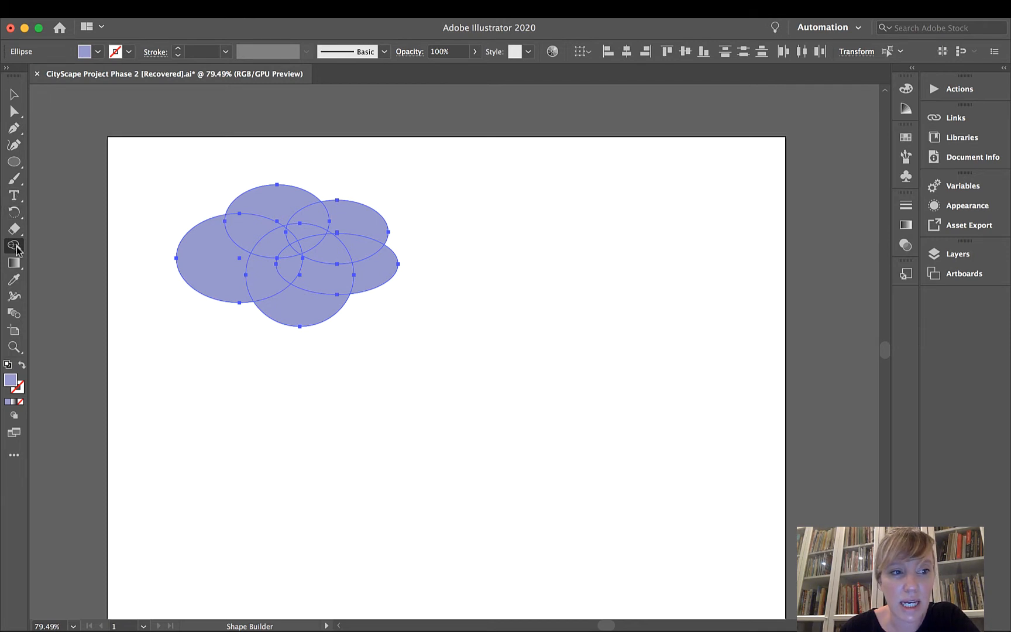
click(14, 94)
click(306, 157)
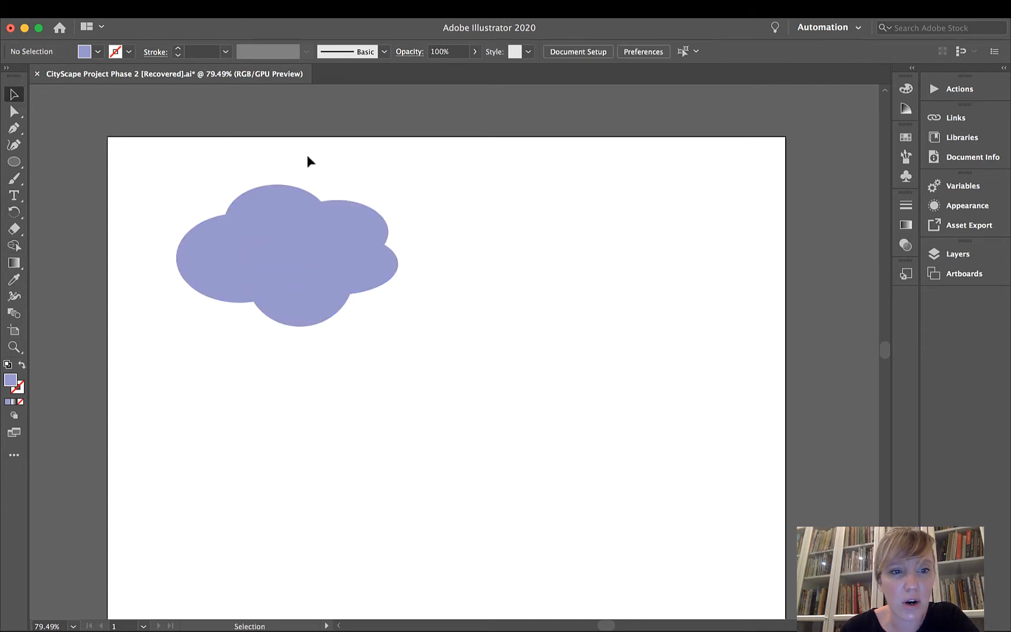
click(295, 193)
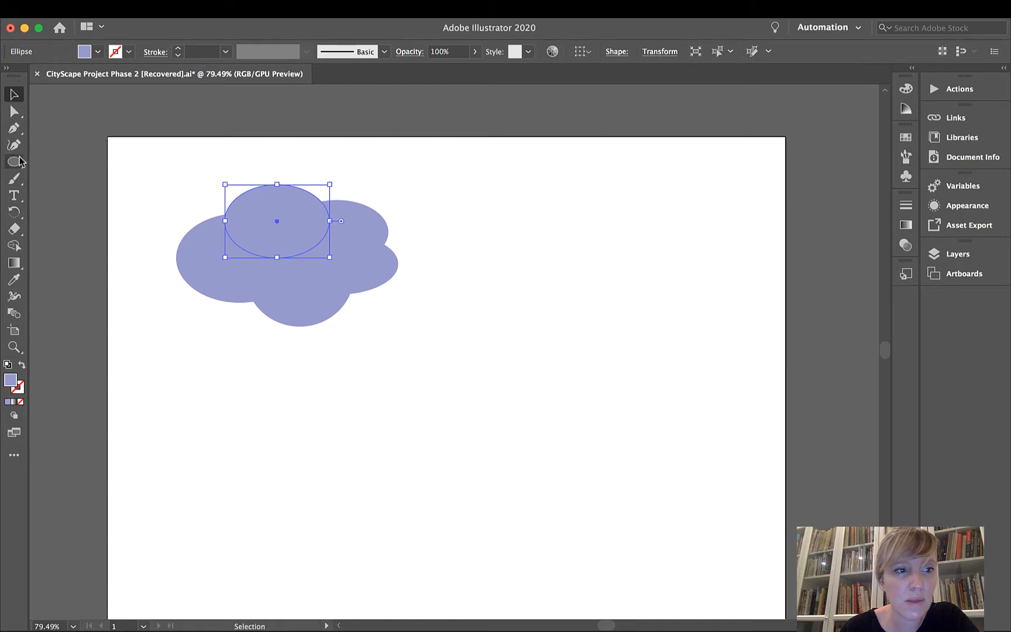
Select all five cloud ellipses and move them together slightly up and to the right.
click(189, 184)
drag(155, 182, 433, 374)
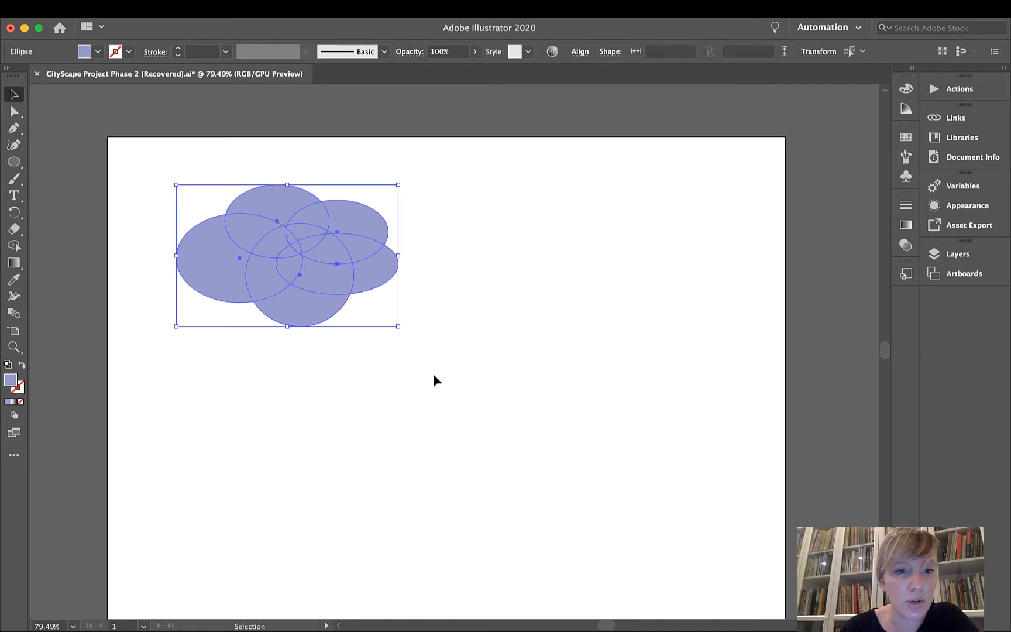
drag(356, 228, 376, 217)
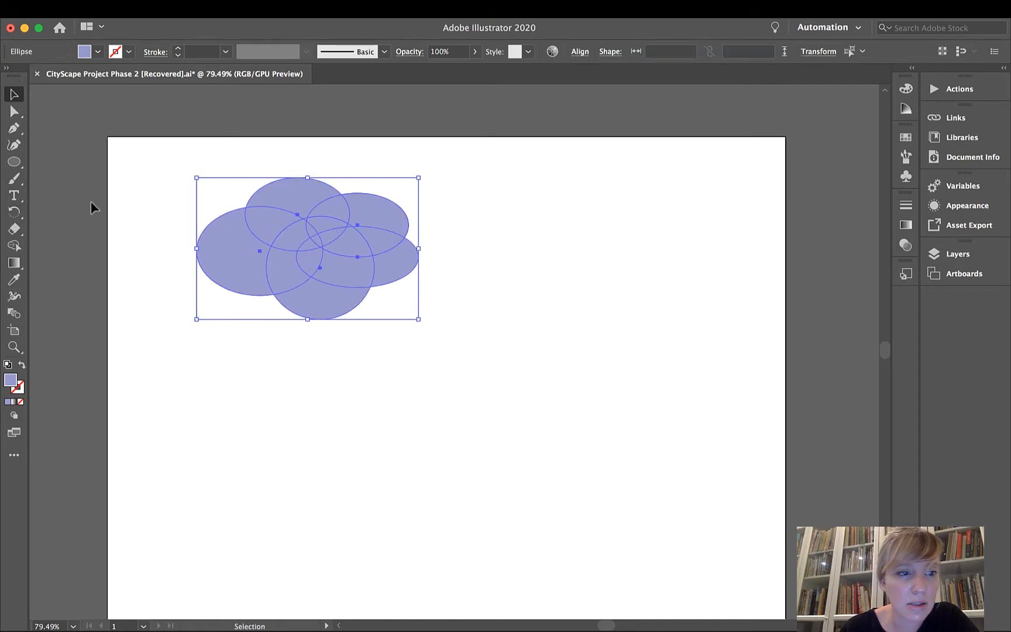
Divide the selected overlapping ellipses into separate pieces with the Shape Builder tool, and deselect everything.
click(14, 245)
mouse_move(152, 162)
mouse_down()
mouse_move(337, 259)
mouse_move(417, 317)
mouse_up()
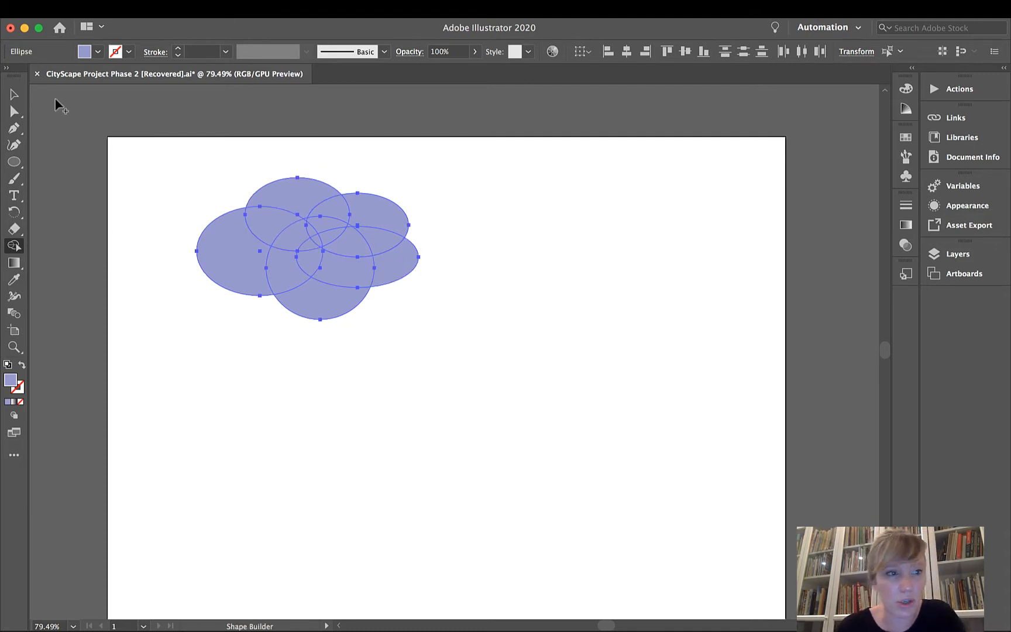
click(249, 252)
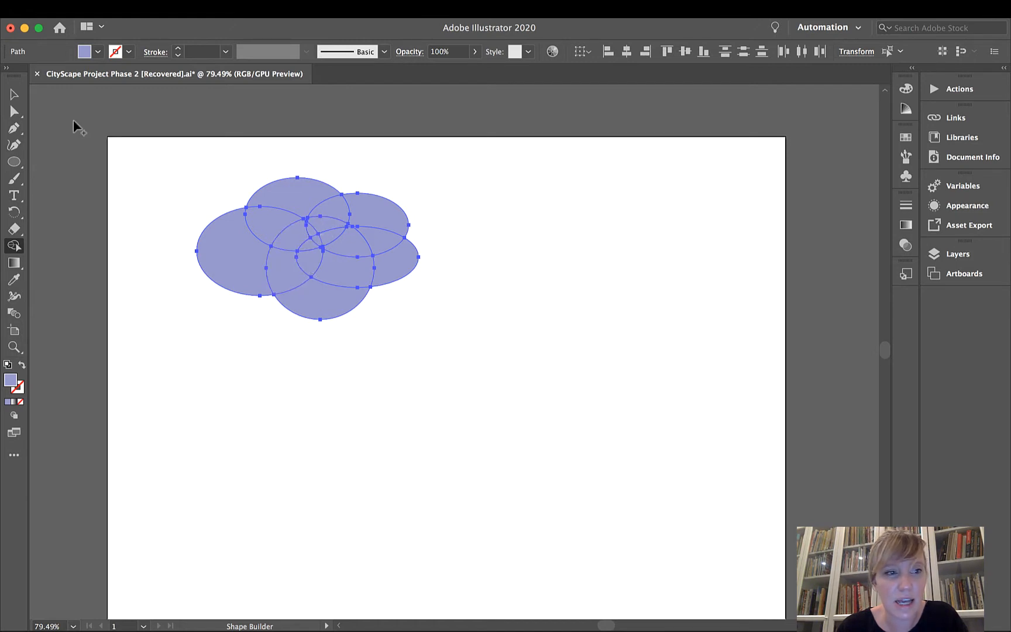
click(14, 94)
click(467, 221)
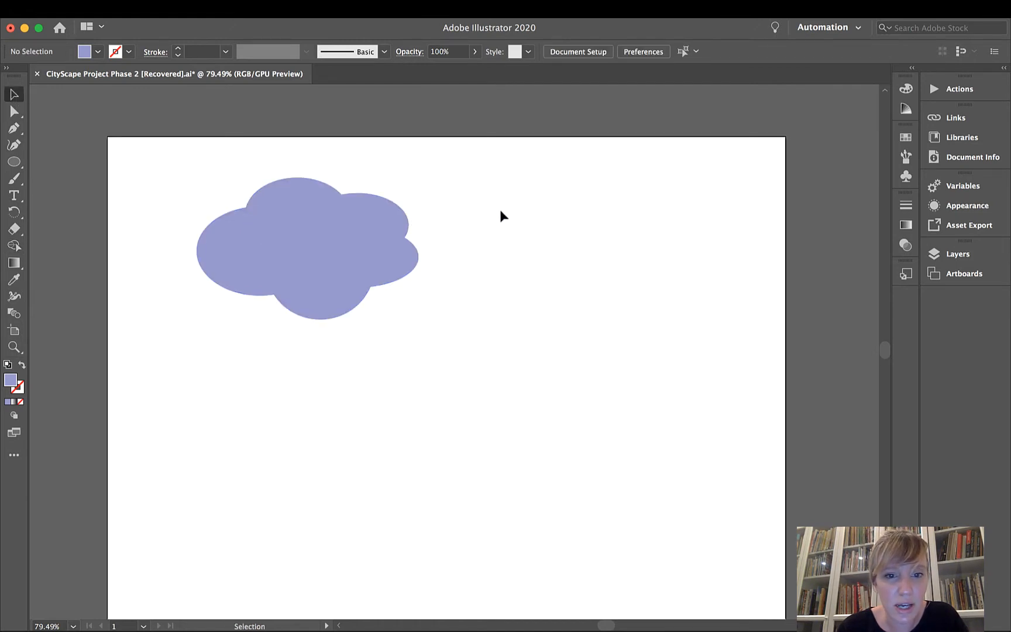
Move several outer pieces of the divided cloud outward, away from its centre.
click(397, 218)
drag(397, 219, 428, 206)
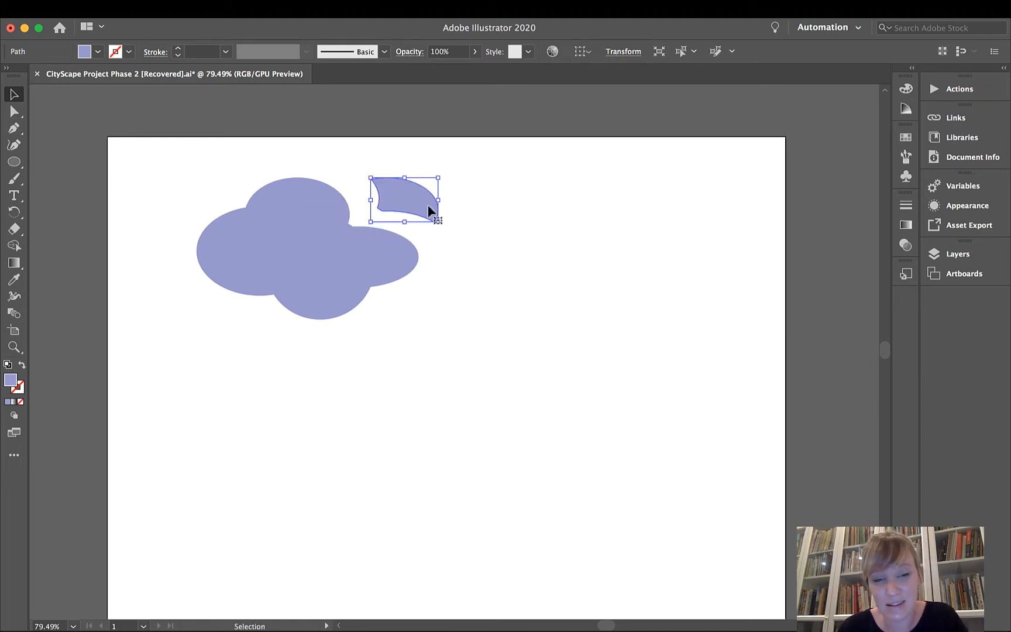
drag(407, 251, 448, 269)
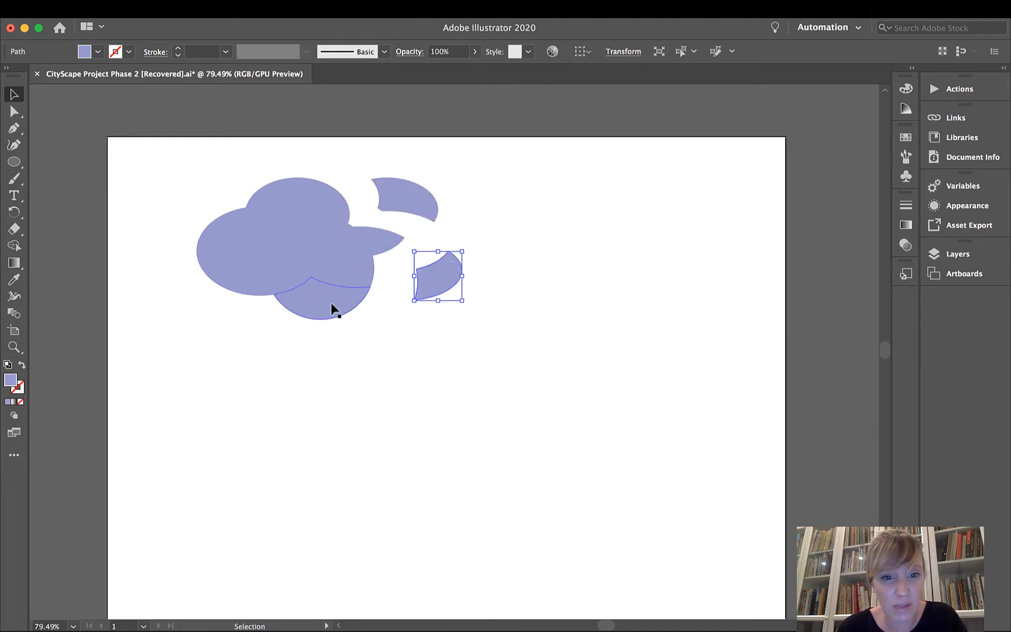
drag(331, 307, 334, 334)
drag(242, 289, 226, 285)
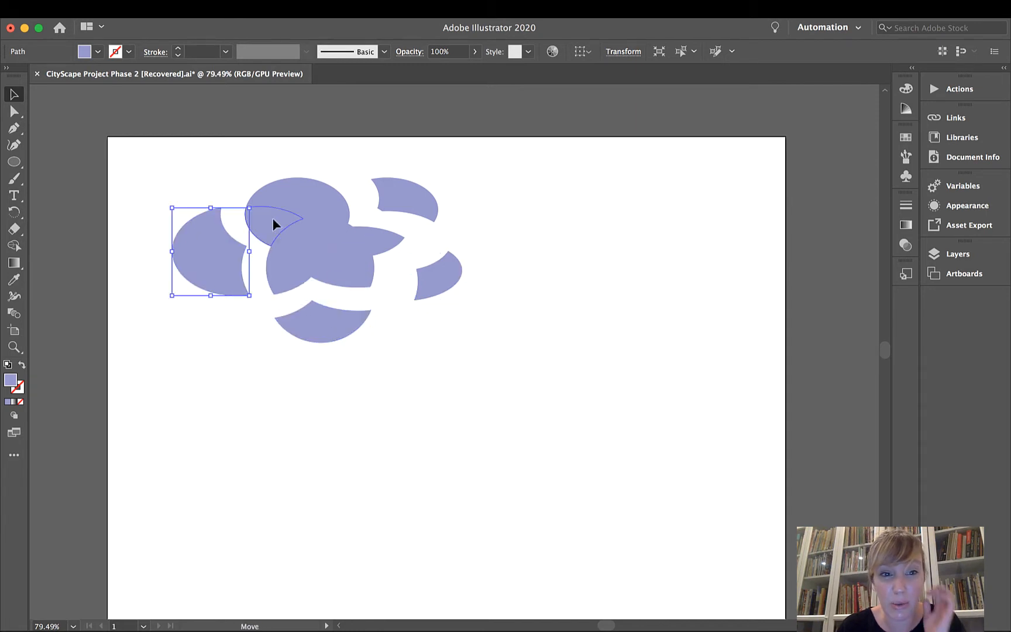
drag(280, 196, 293, 177)
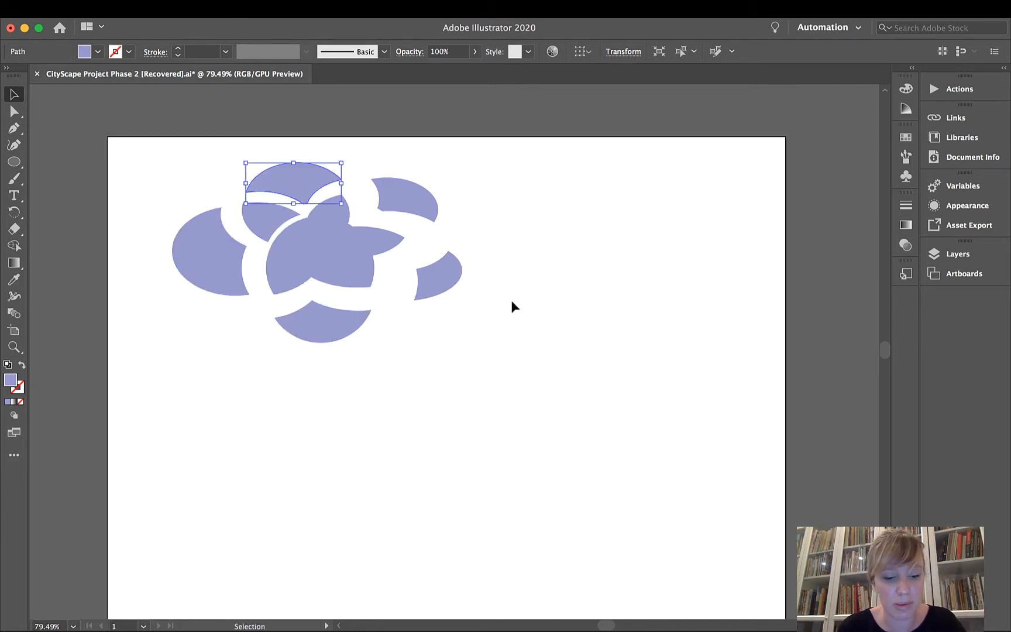
Undo the moves of the separated cloud pieces.
key(super)
key(super)
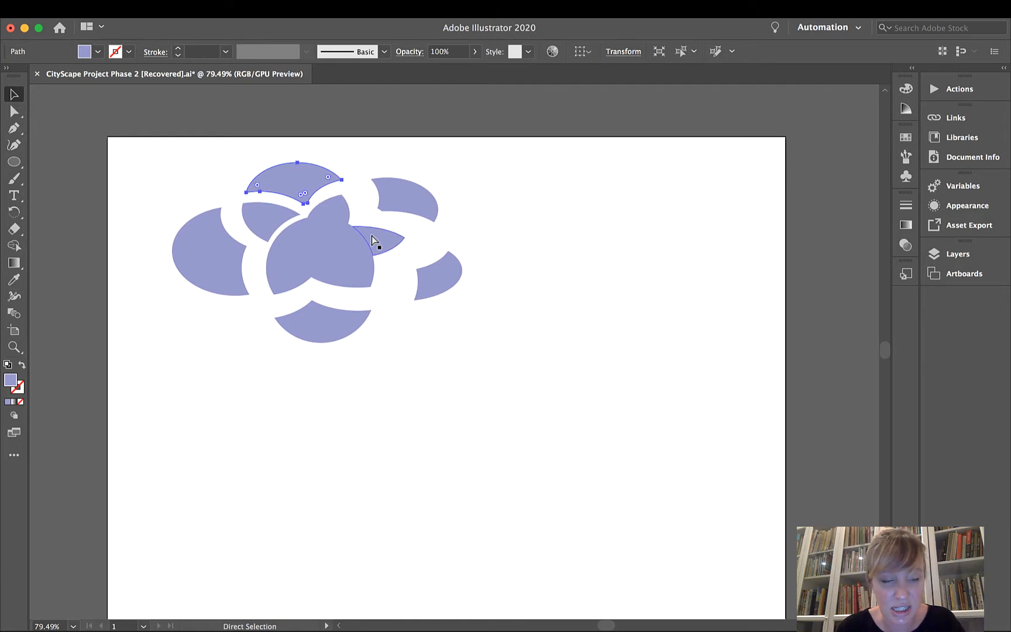
key(super+z)
key(super+z)
key(super+z)
key(super+z)
key(super+z)
key(super+z)
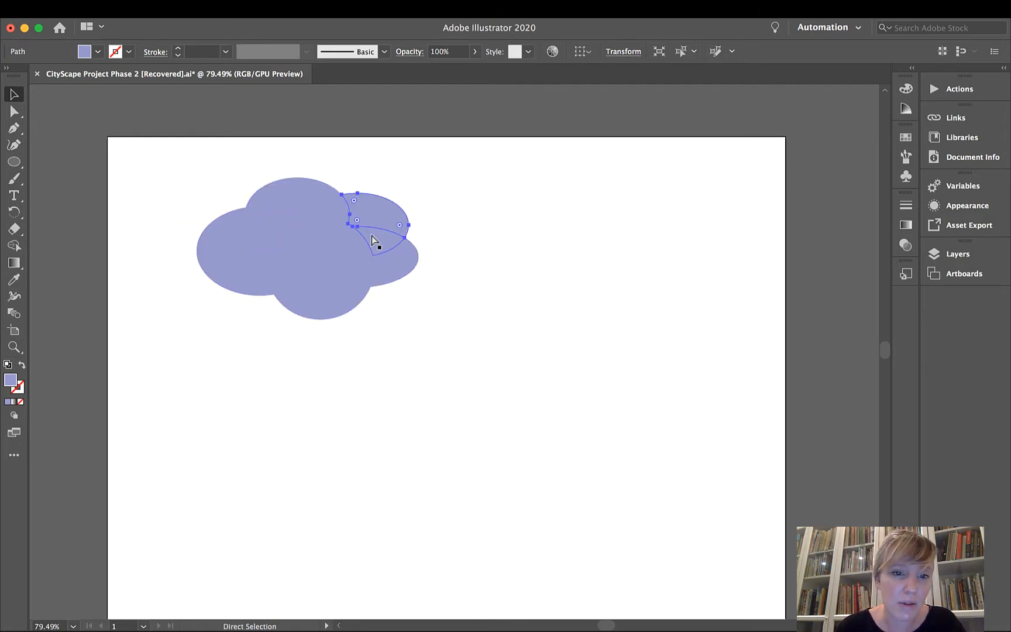
Select all the cloud pieces and merge them into one single shape with the Shape Builder tool.
key(super+a)
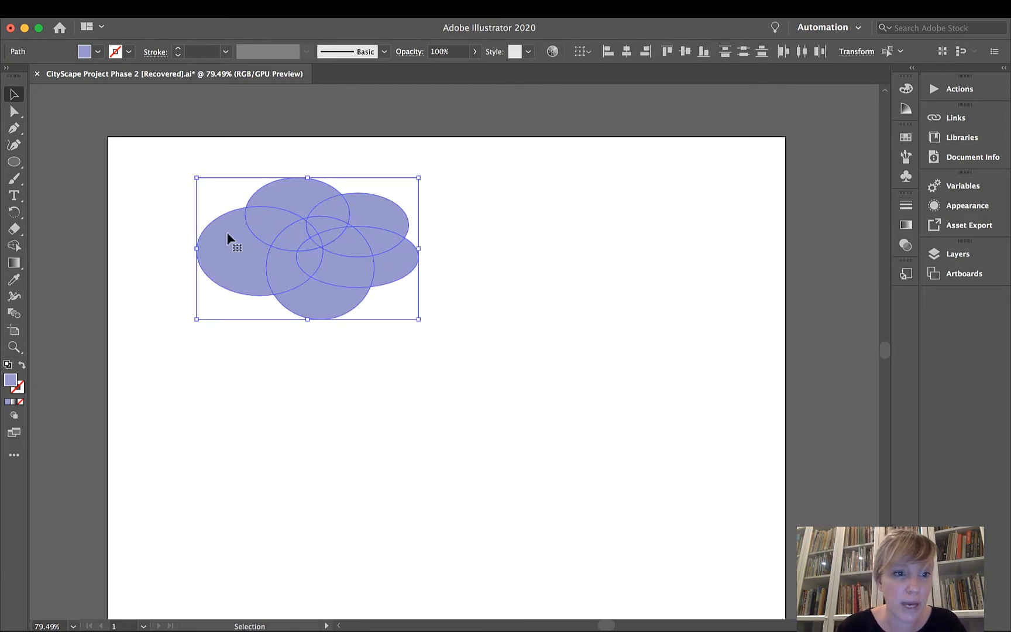
click(16, 247)
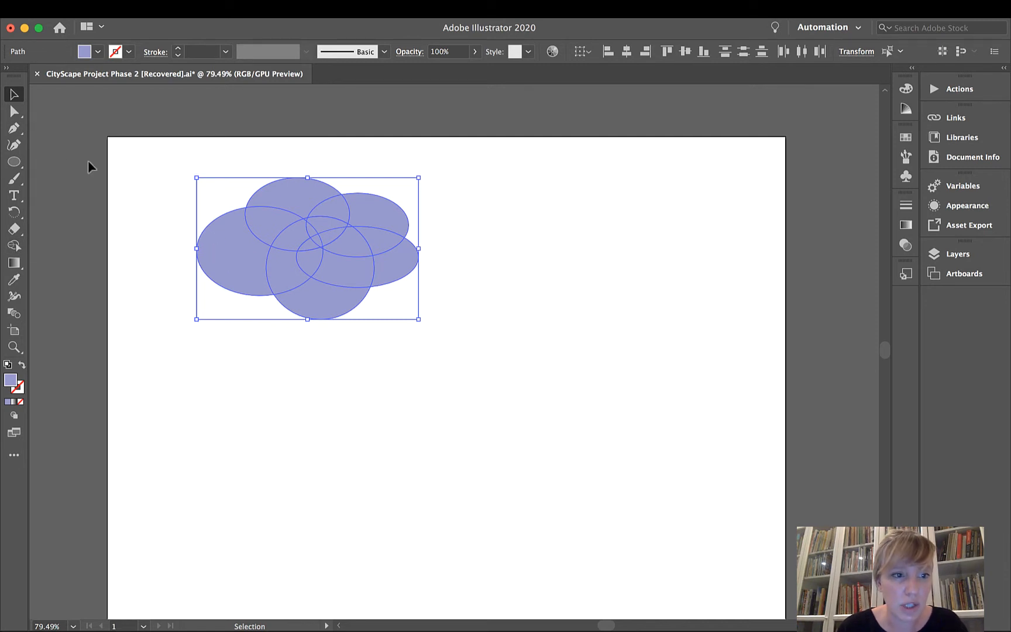
click(149, 173)
drag(149, 169, 485, 335)
click(14, 246)
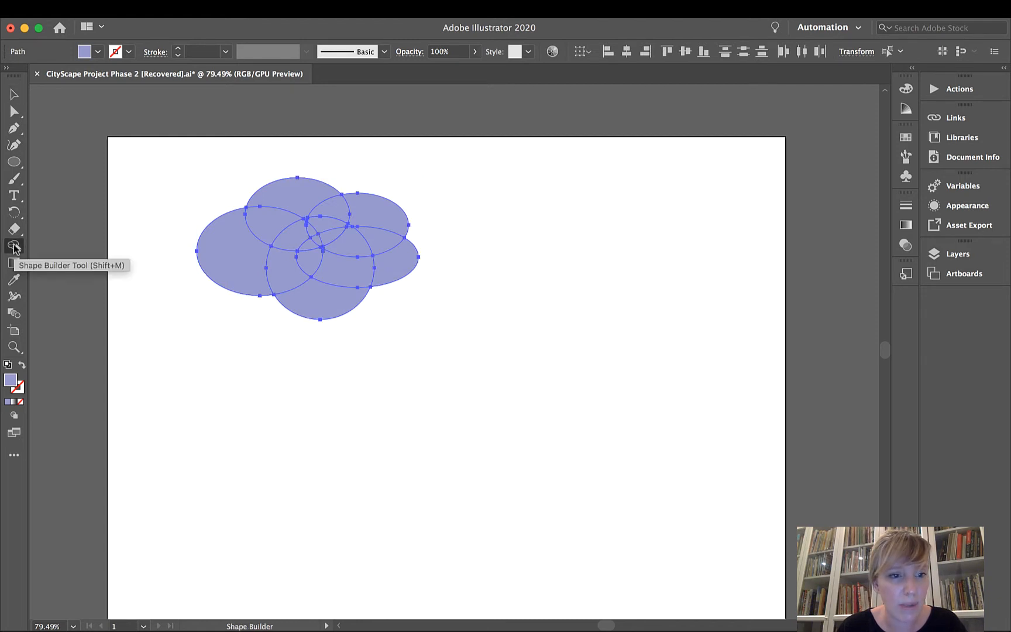
mouse_move(233, 263)
mouse_down()
mouse_move(301, 202)
mouse_move(328, 209)
mouse_move(300, 196)
mouse_move(381, 216)
mouse_up()
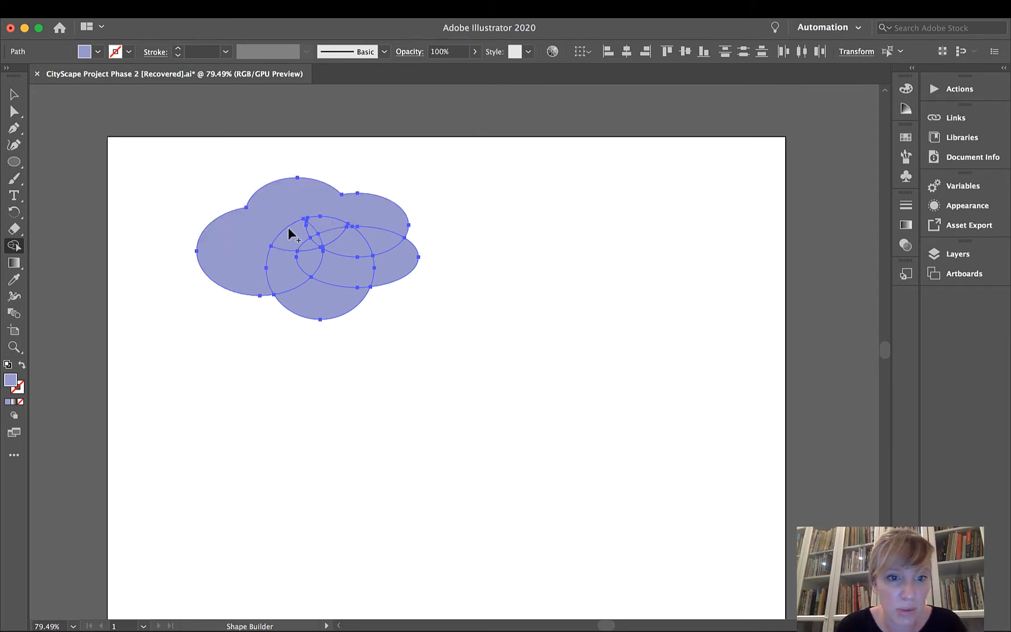
drag(282, 229, 361, 232)
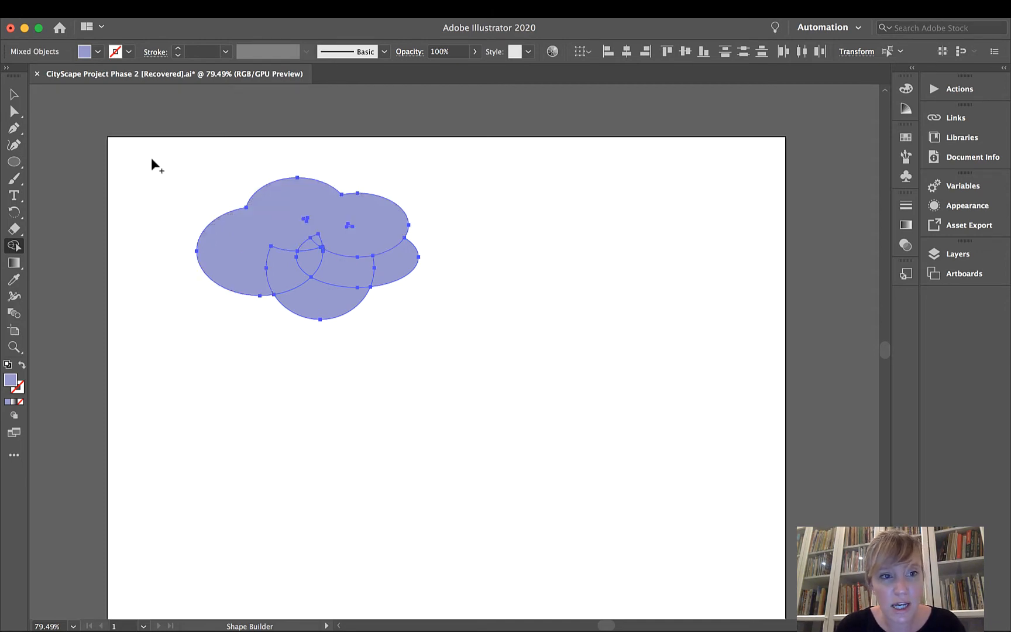
drag(151, 157, 453, 335)
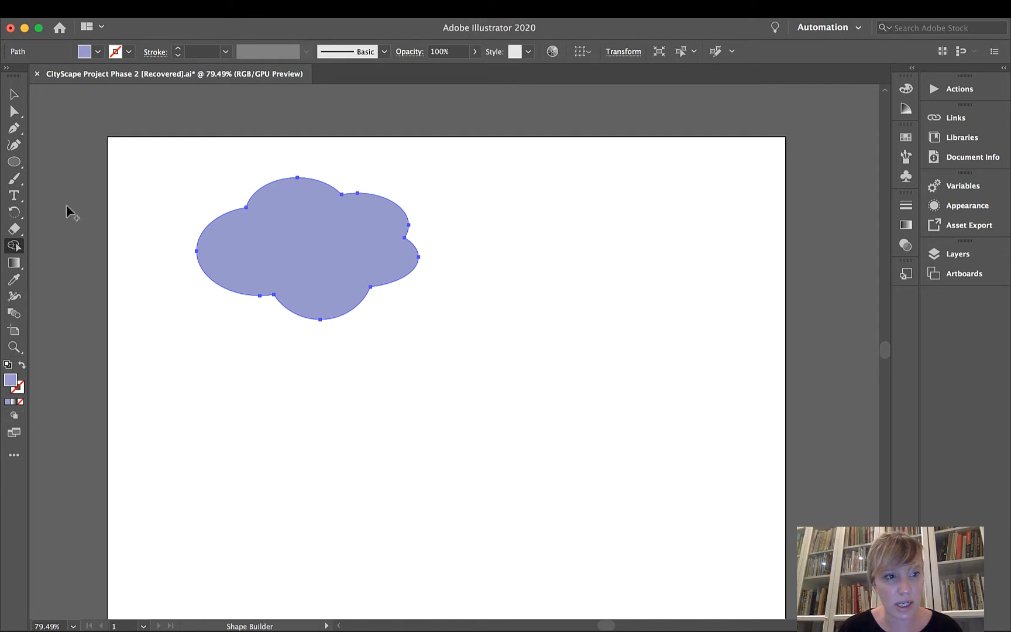
Draw a rectangle across the lower part of the cloud, slightly wider than the cloud and extending below it.
click(16, 161)
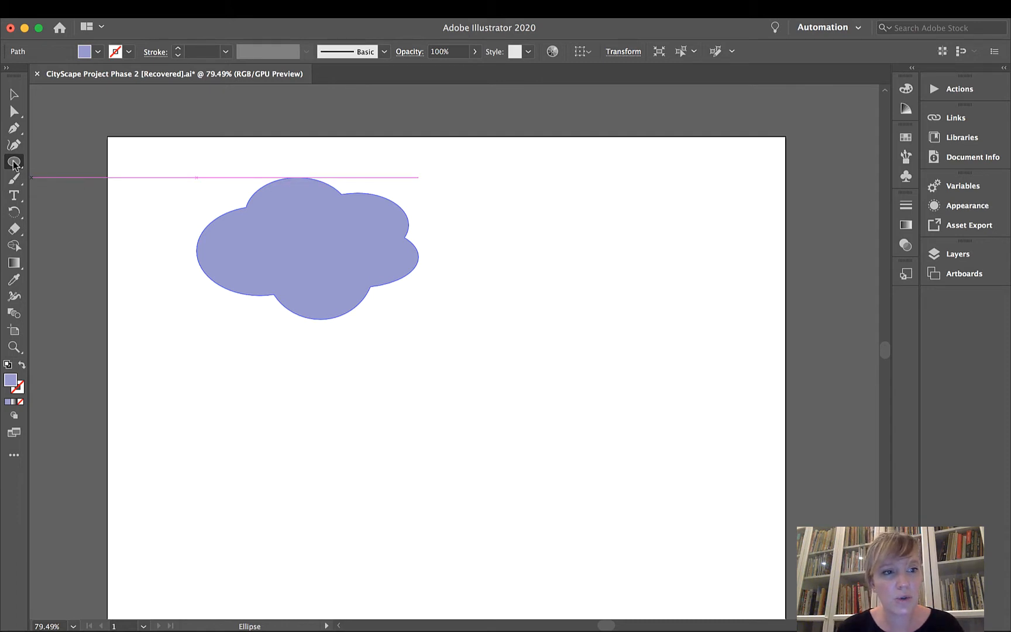
drag(15, 164, 45, 165)
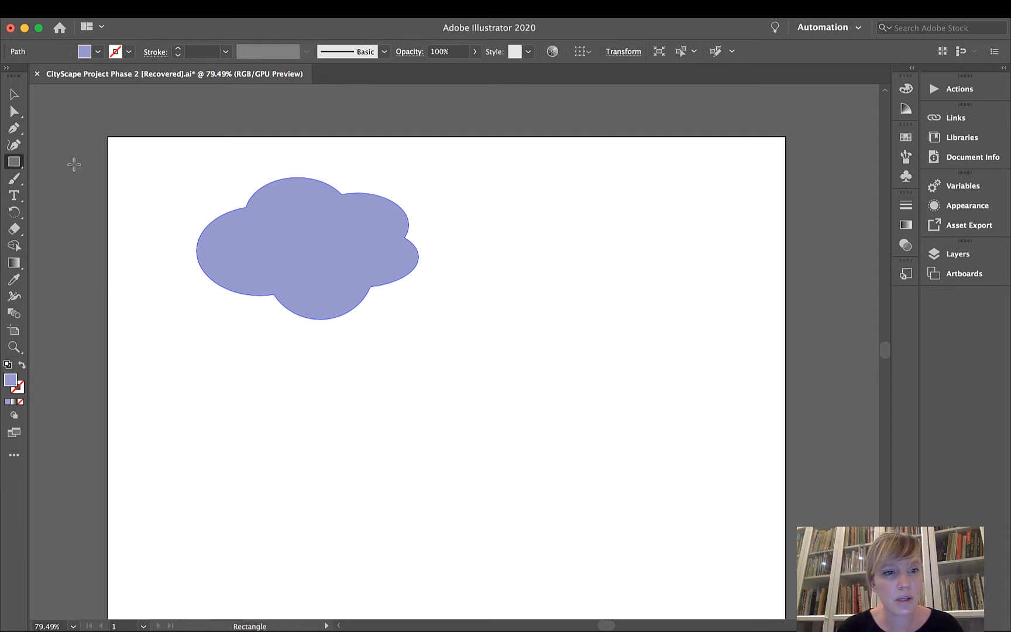
drag(196, 279, 435, 338)
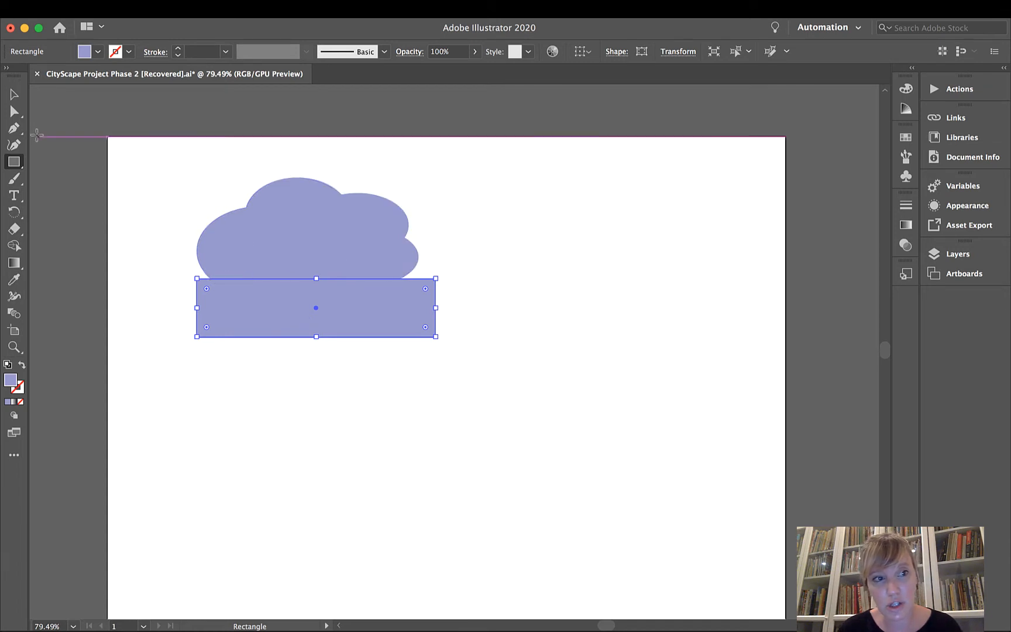
Select the cloud and rectangle together and split them where they overlap with the Shape Builder tool.
click(15, 95)
click(141, 152)
drag(140, 151, 469, 378)
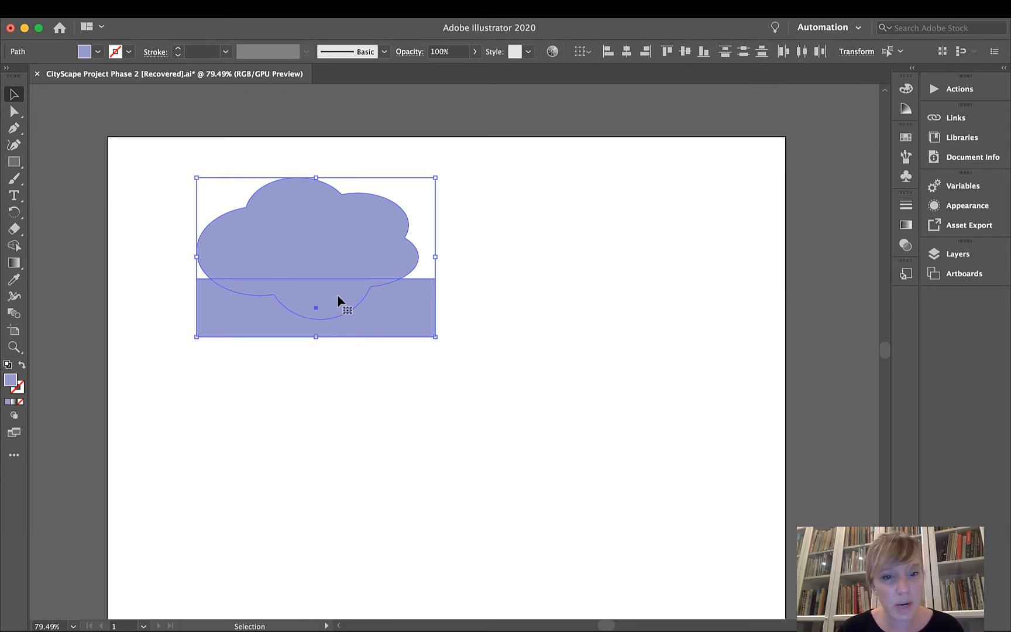
click(14, 246)
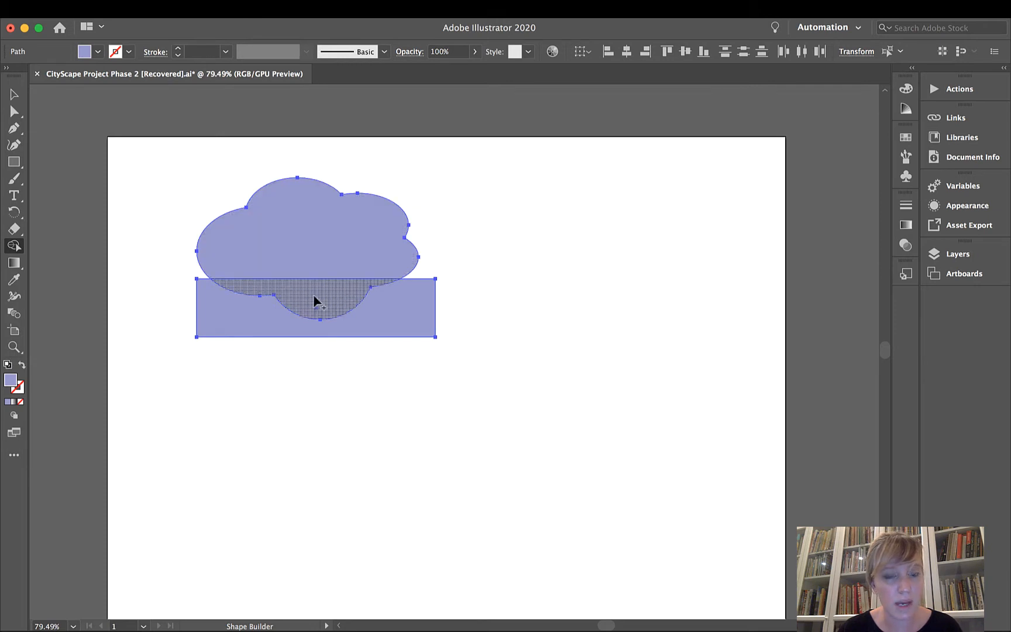
click(314, 296)
click(374, 328)
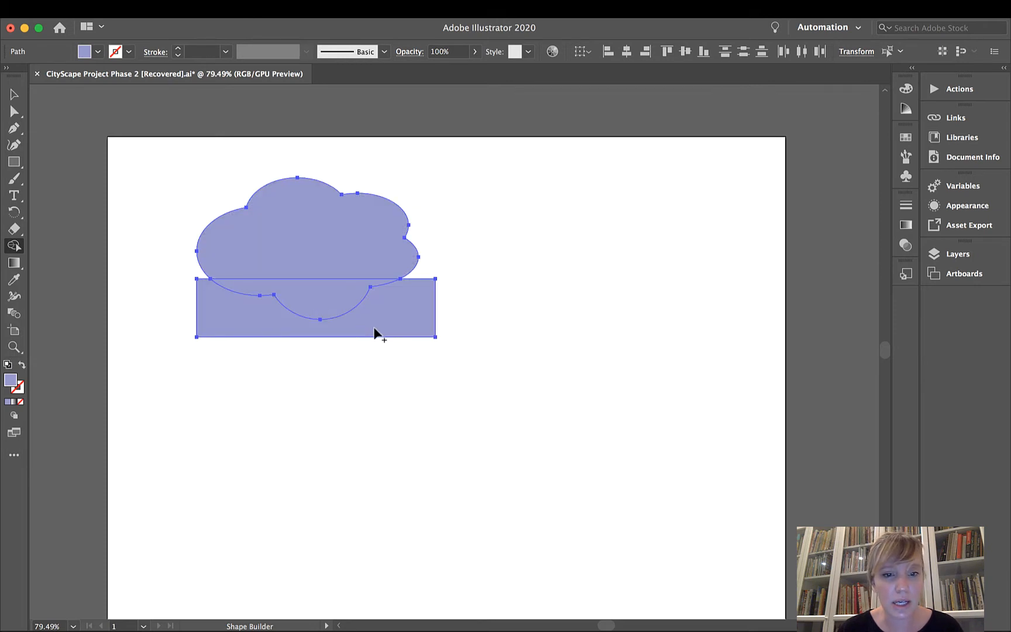
Delete the remaining rectangle piece and the cloud's lower overlap piece, and undo both deletions.
click(14, 94)
click(280, 473)
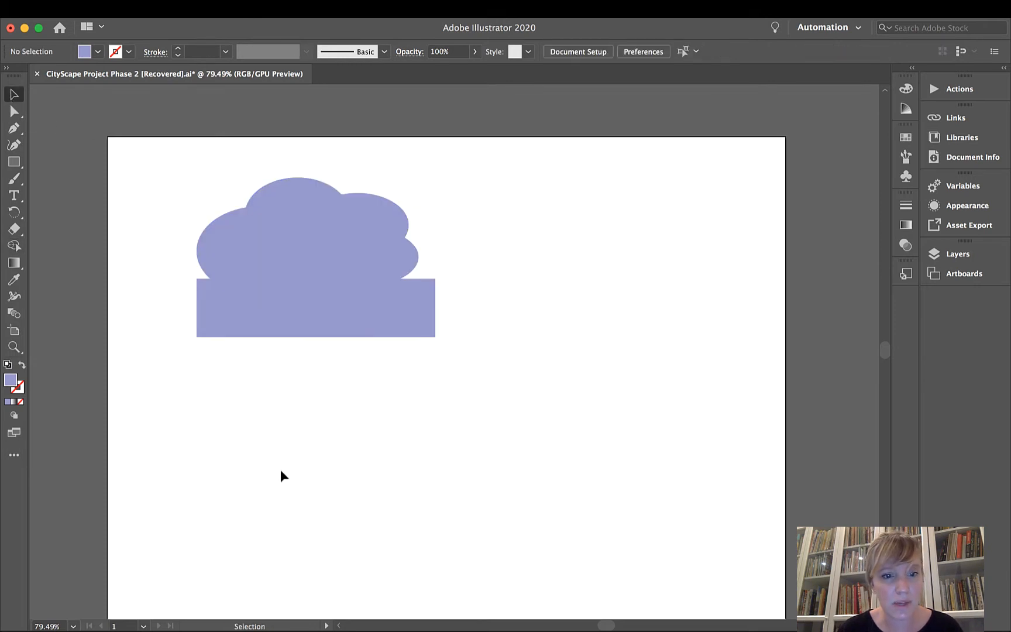
click(406, 309)
key(Delete)
click(340, 303)
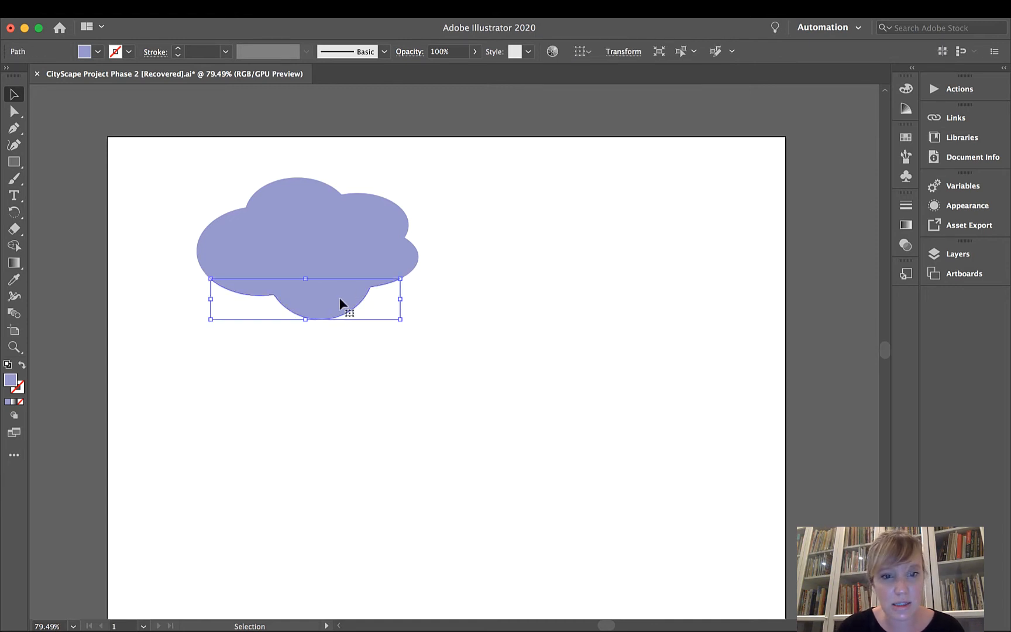
key(Delete)
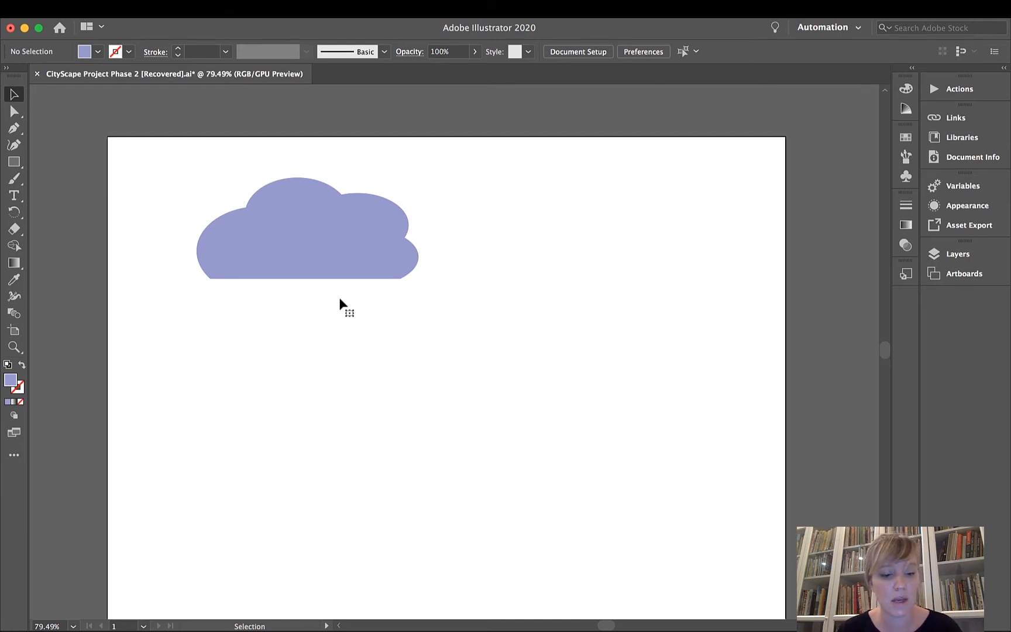
key(ctrl+z)
key(ctrl+z)
Select the cloud and rectangle pieces and subtract everything below the rectangle's upper edge with the Shape Builder tool, leaving a flat-bottomed cloud.
click(94, 141)
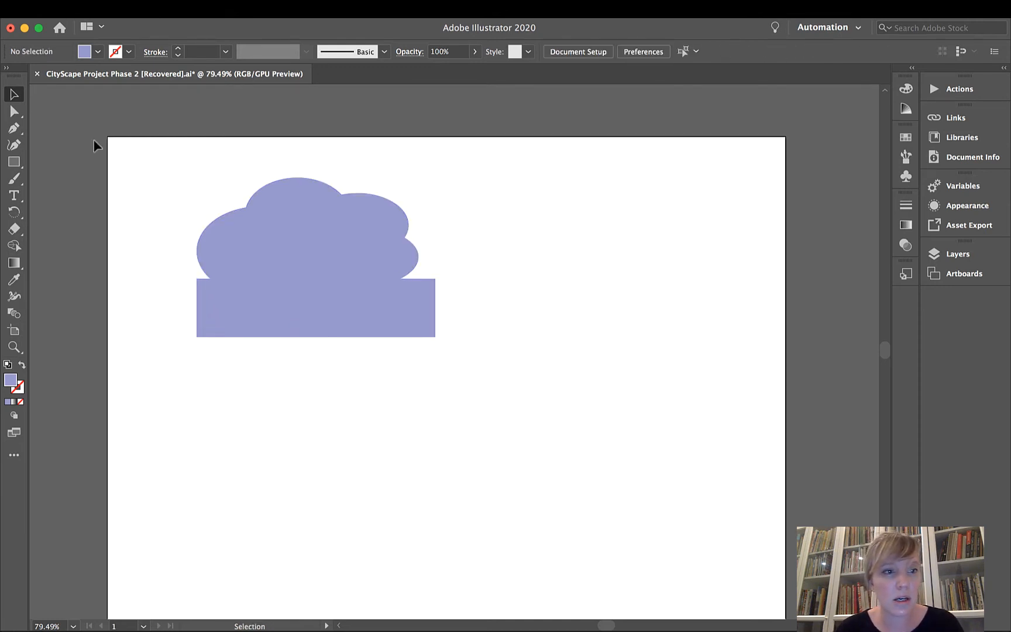
drag(148, 170, 541, 455)
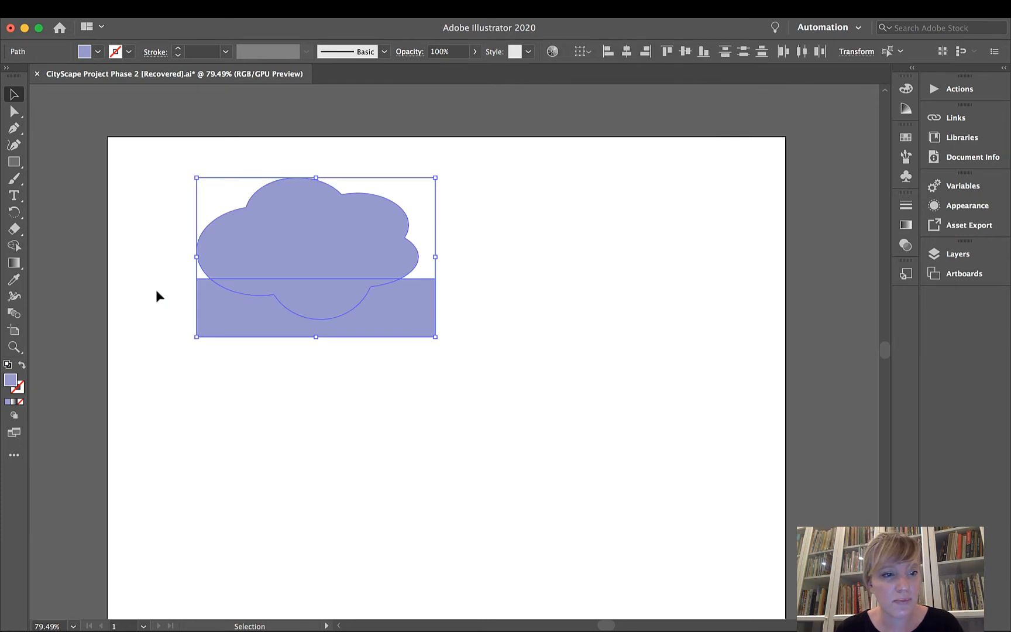
click(14, 246)
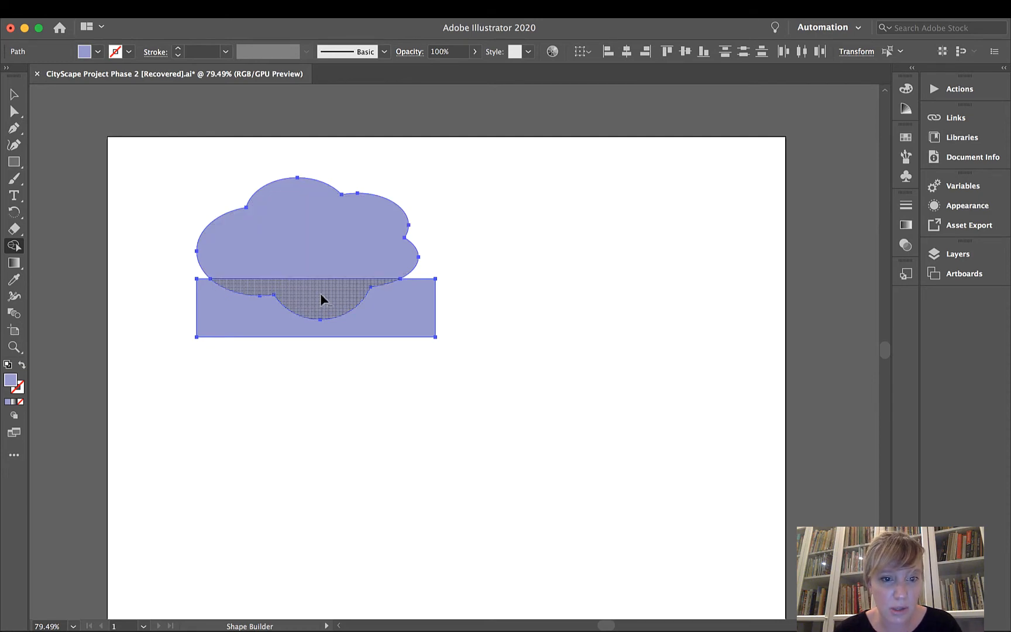
drag(321, 300, 355, 336)
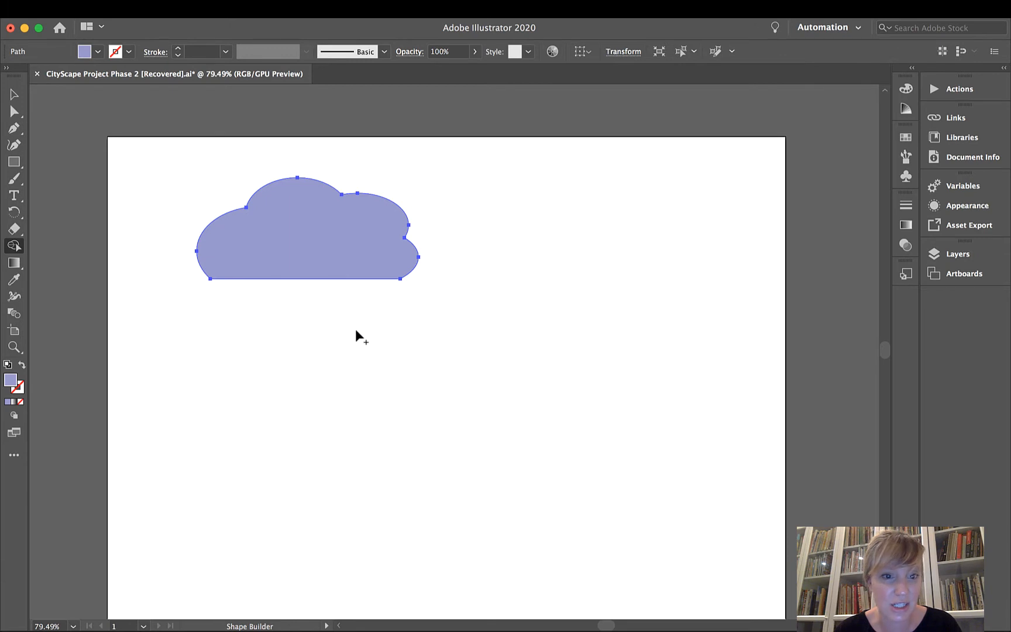
Scale the flat-bottomed cloud down proportionally to about half its size, keeping its upper-left corner in place, and deselect it.
key(v)
click(176, 186)
click(305, 271)
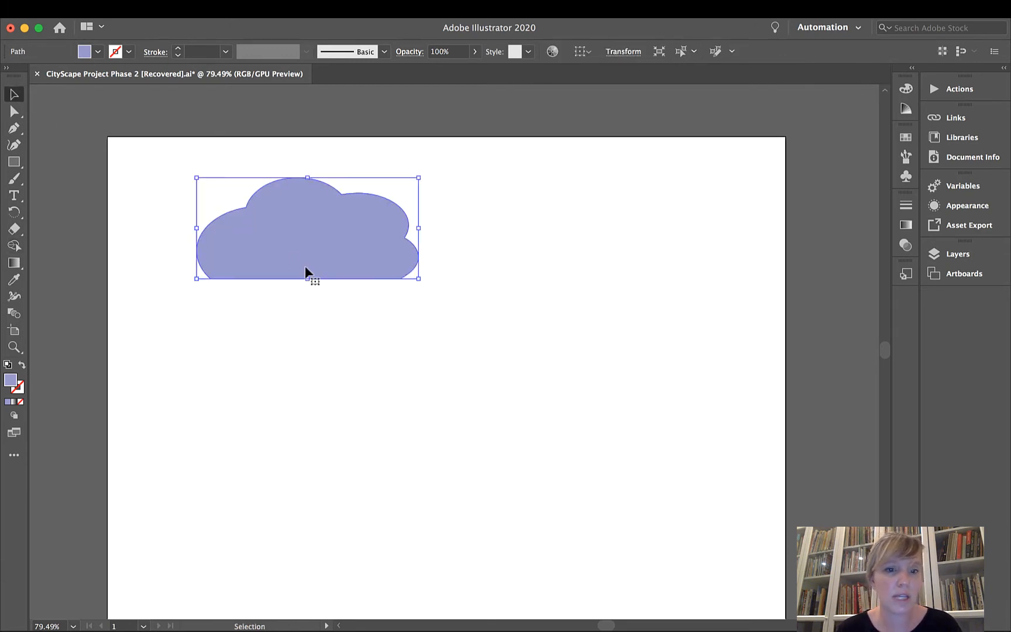
drag(417, 279, 321, 234)
click(441, 284)
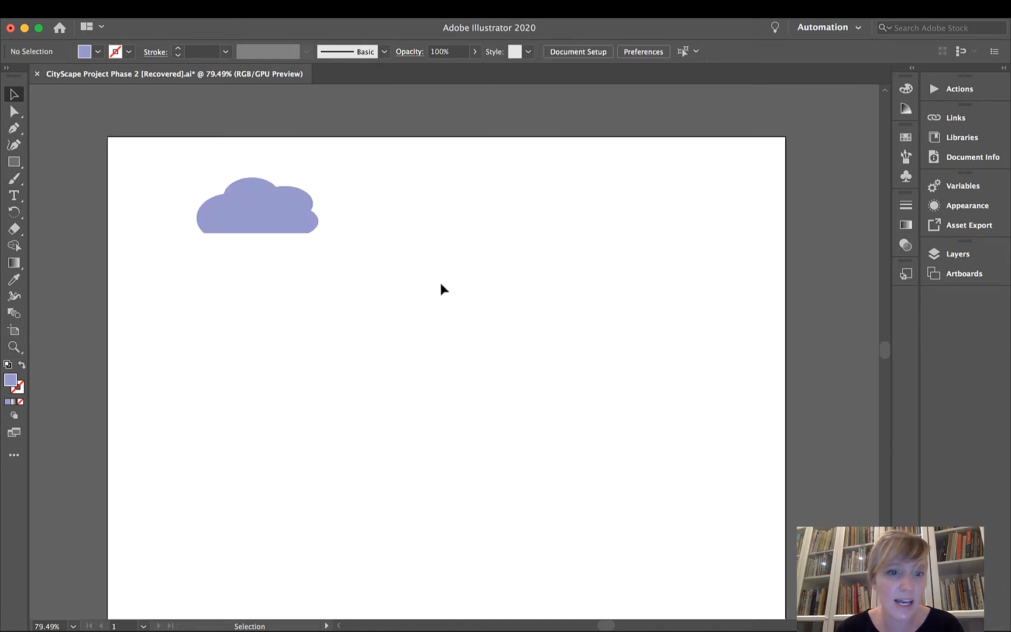
Make Layers 1, 2 and 3 visible and move Layer 4 between Layer 1 and Layer 3.
click(933, 254)
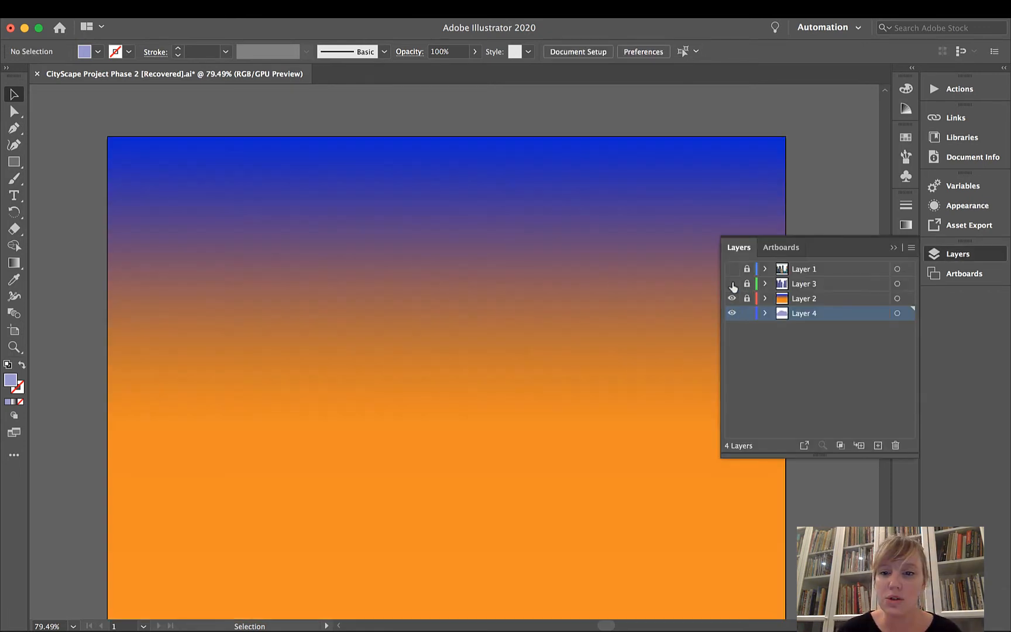
click(732, 283)
click(732, 268)
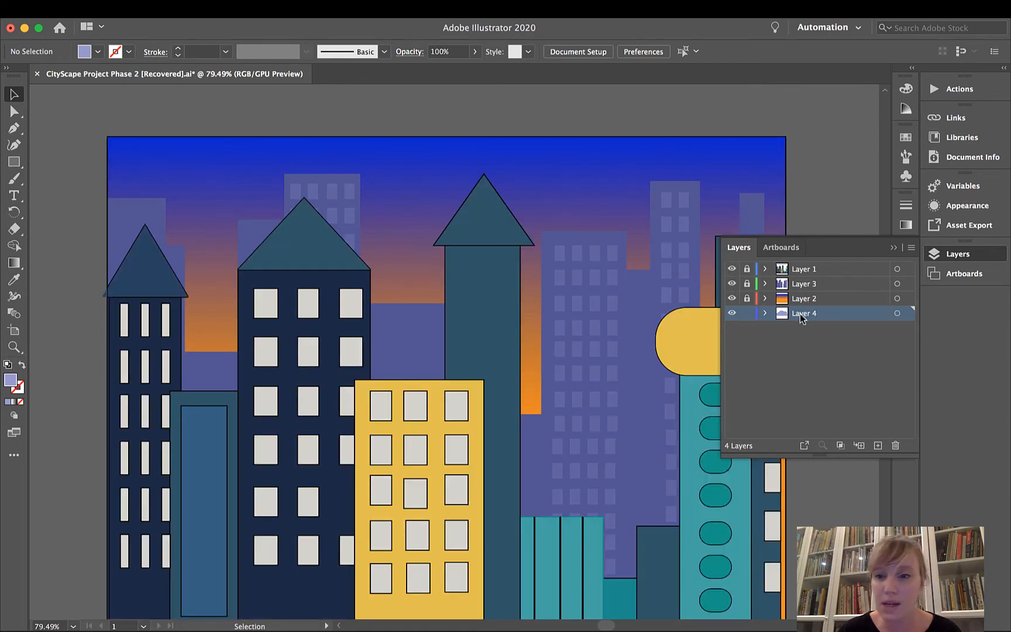
drag(801, 317, 800, 281)
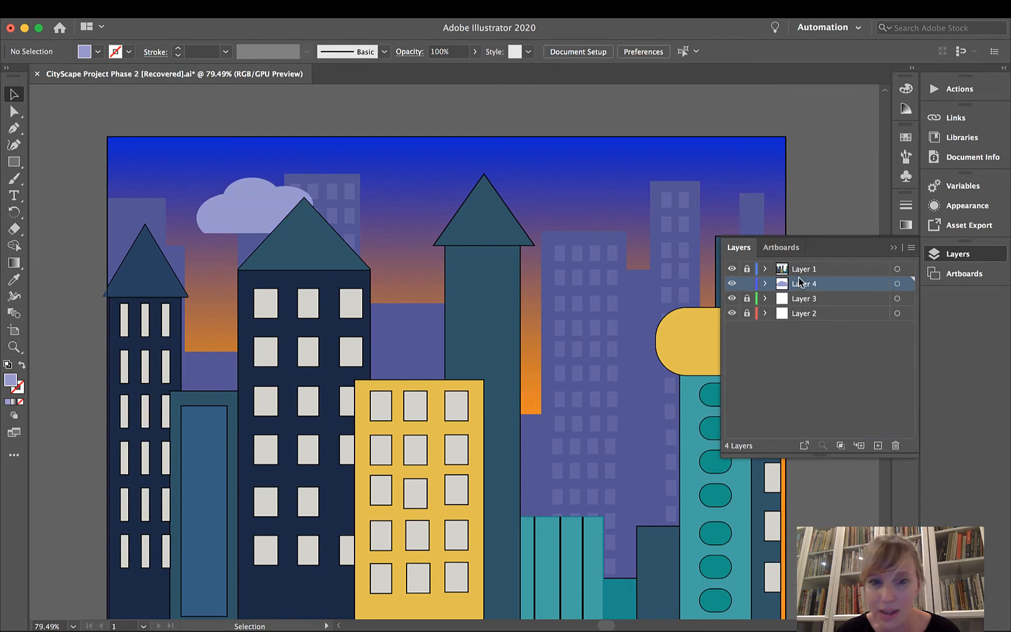
Move the cloud up and to the left into the open sky, and fill it with the default white-to-black linear gradient.
click(250, 195)
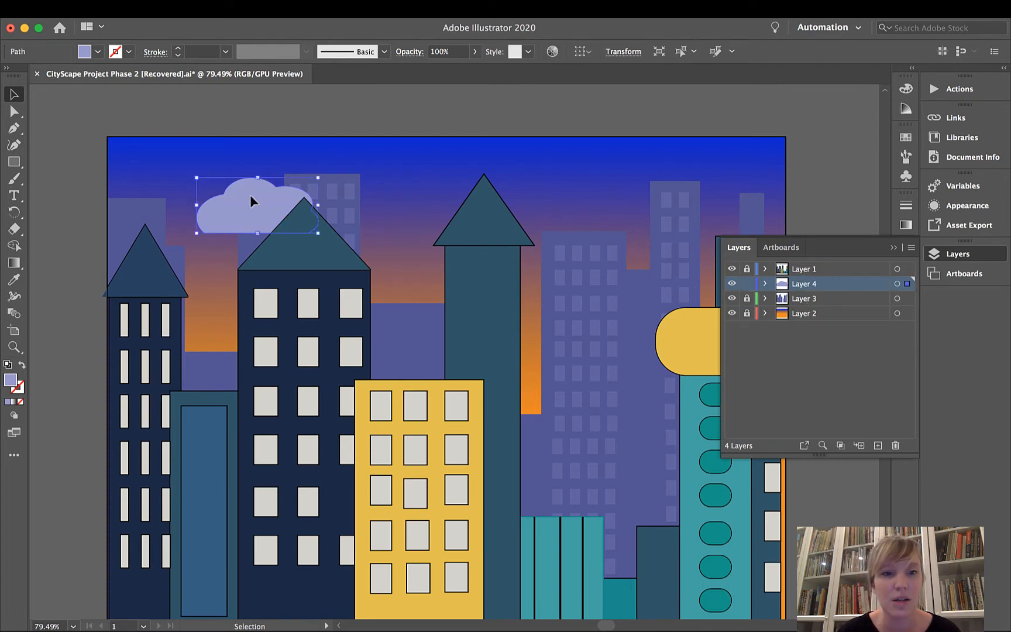
drag(248, 210, 201, 197)
click(905, 225)
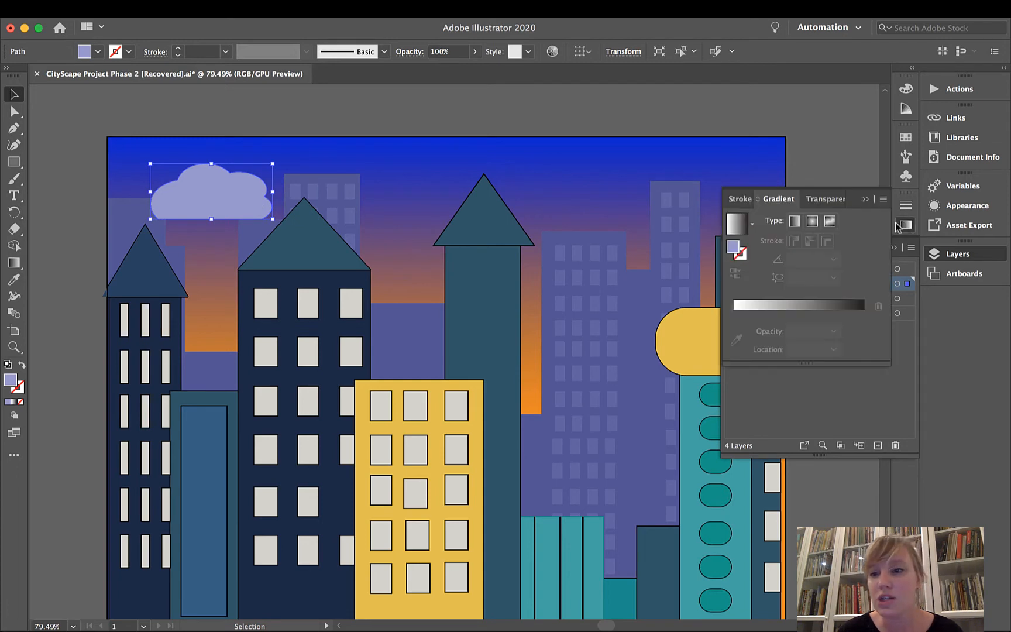
click(741, 225)
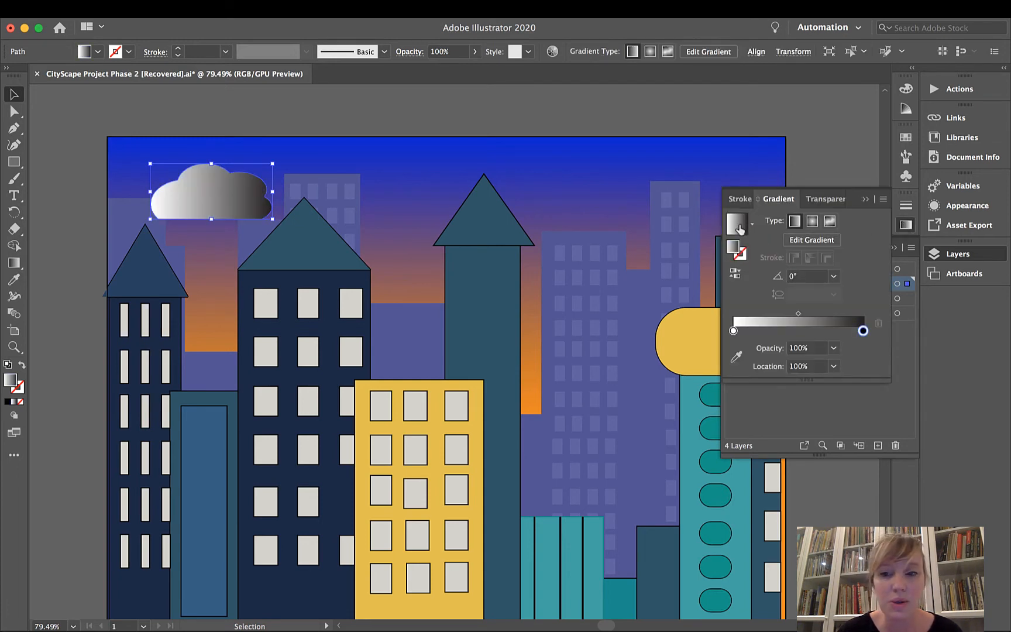
click(865, 199)
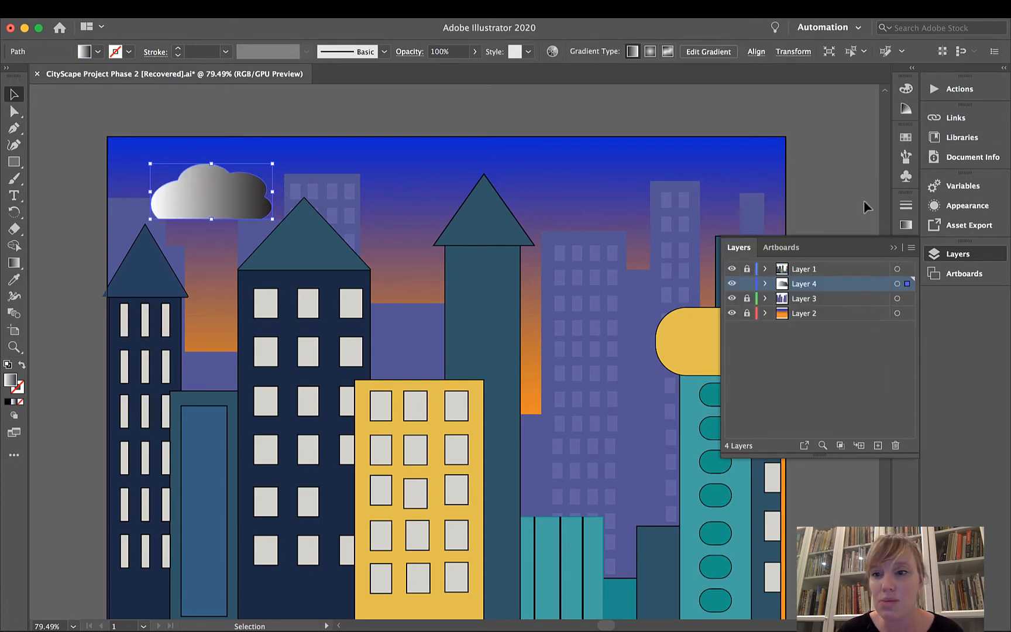
click(905, 226)
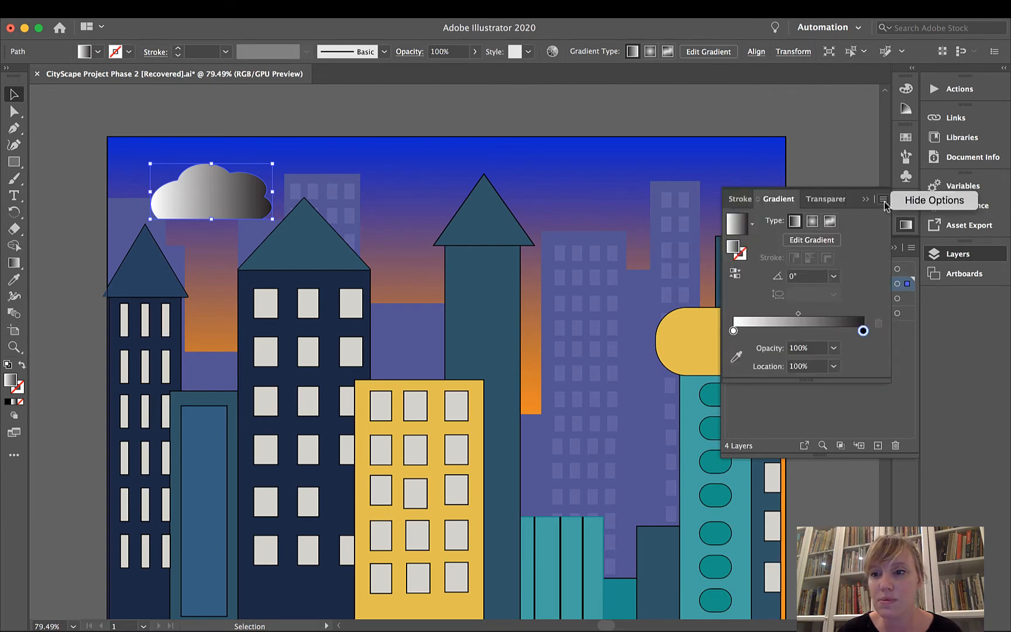
Switch the color mode of the cloud gradient's white stop from Grayscale to RGB.
click(866, 200)
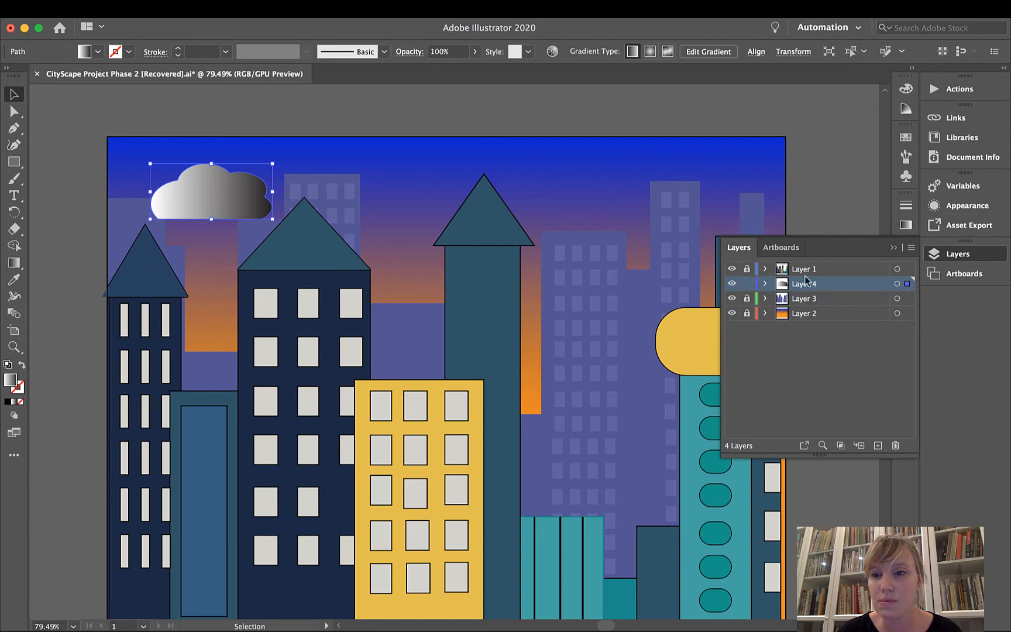
click(905, 226)
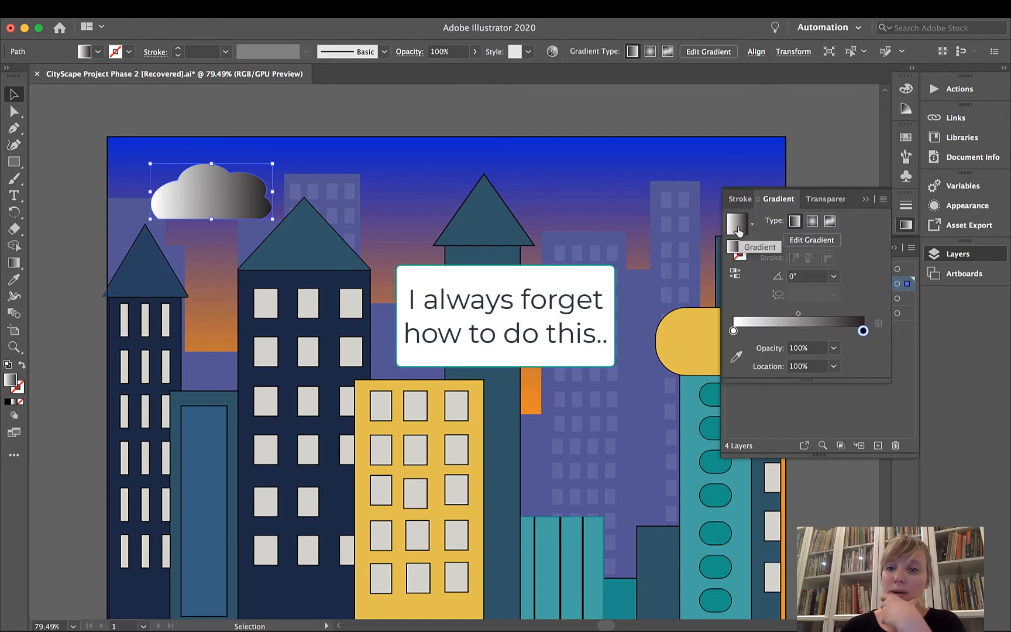
double_click(733, 331)
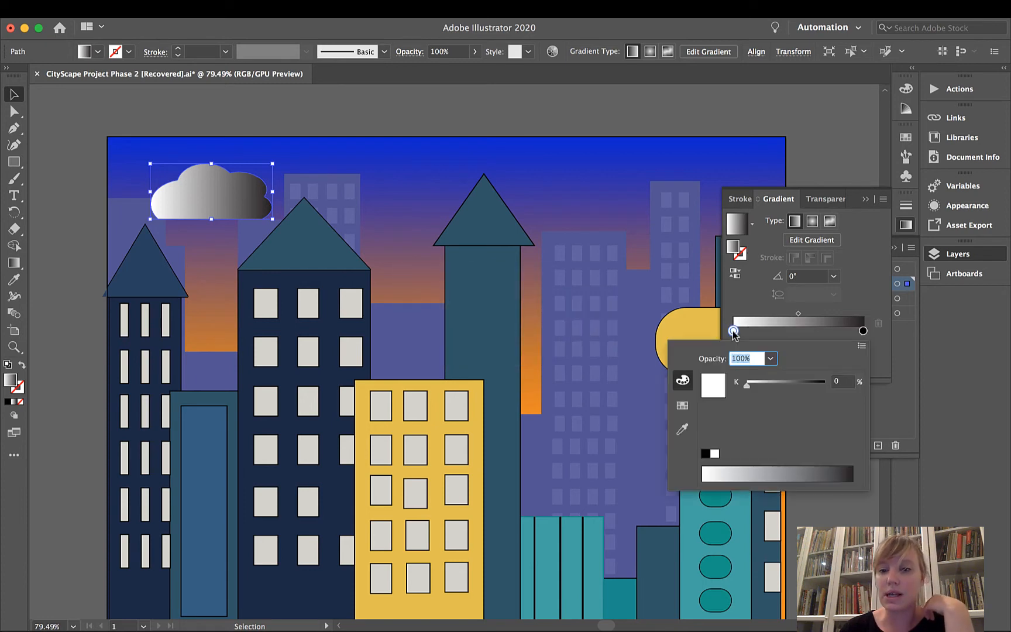
click(861, 346)
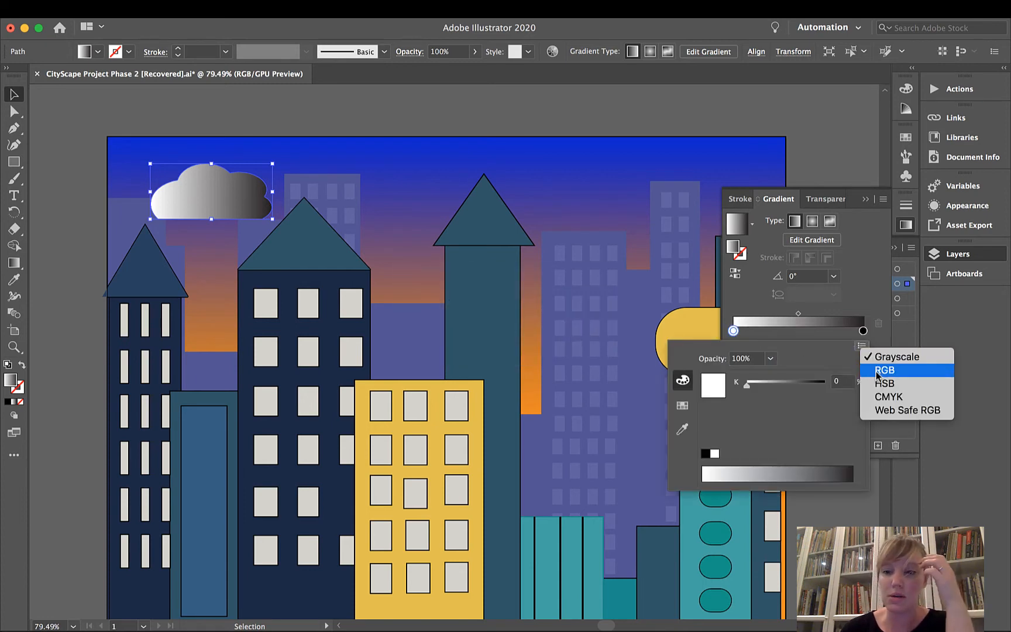
click(883, 370)
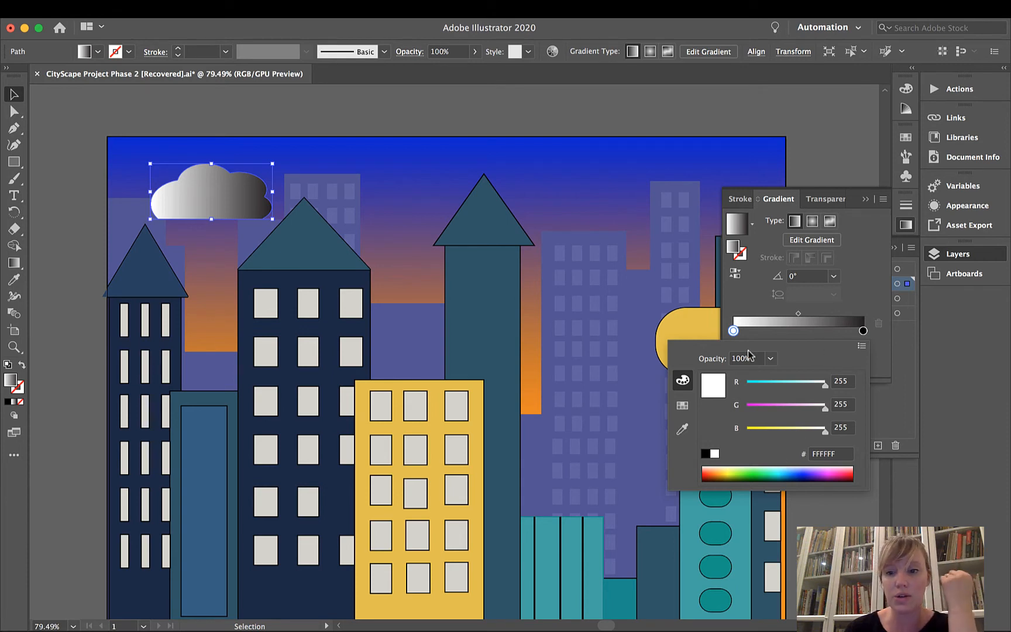
click(869, 200)
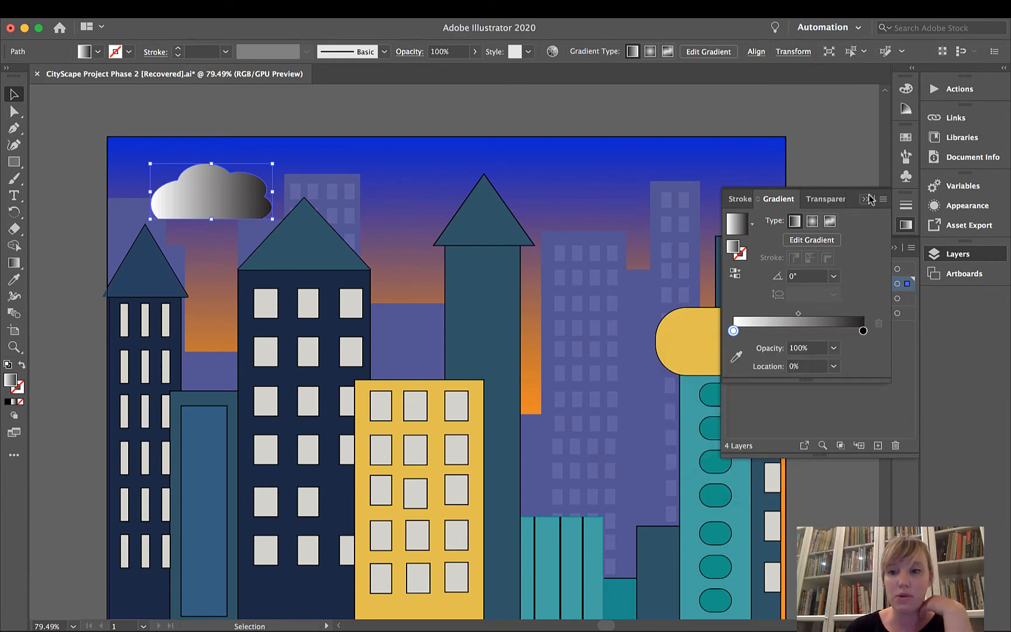
Set the cloud's opacity to 33% and move it slightly up and left toward the sky's upper-left corner.
click(475, 51)
drag(475, 70, 440, 74)
click(406, 109)
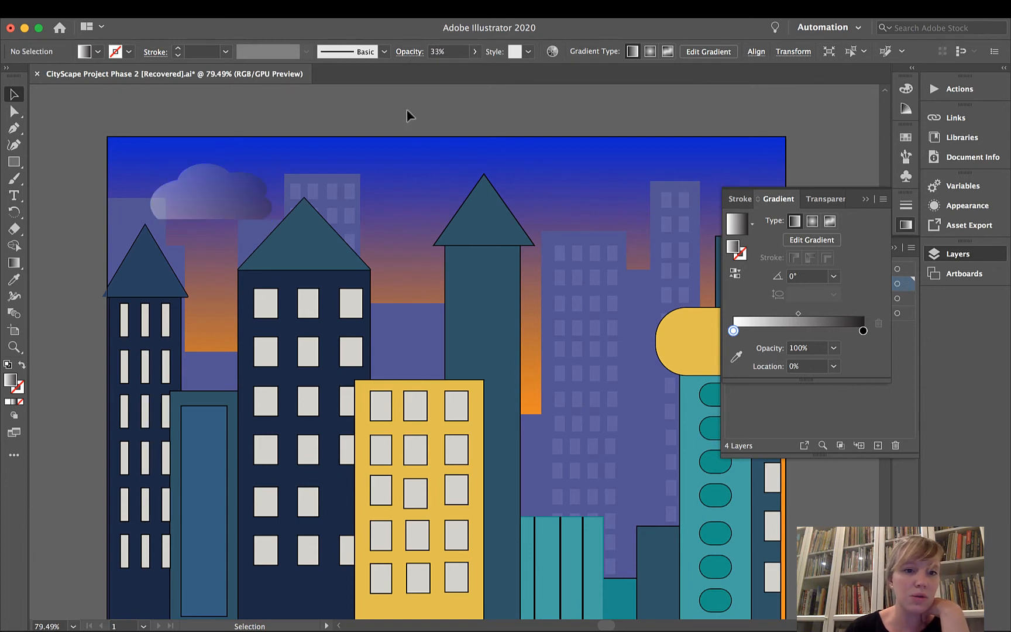
drag(217, 215, 200, 189)
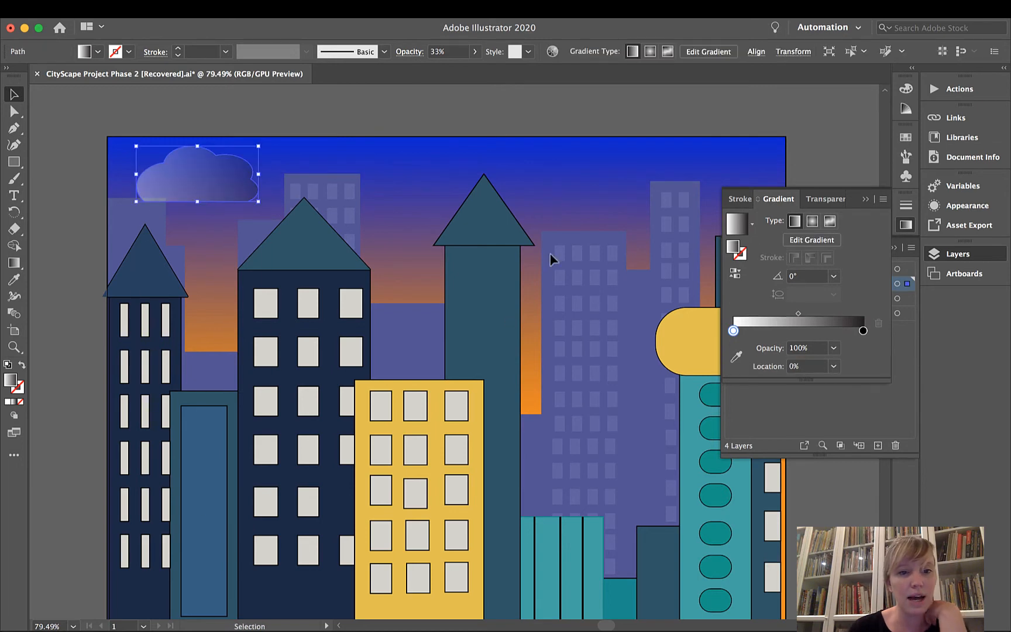
Move Layer 4 between Layer 3 and Layer 2, shift the cloud down partly behind the background buildings, and deselect it.
click(865, 200)
click(933, 256)
click(933, 256)
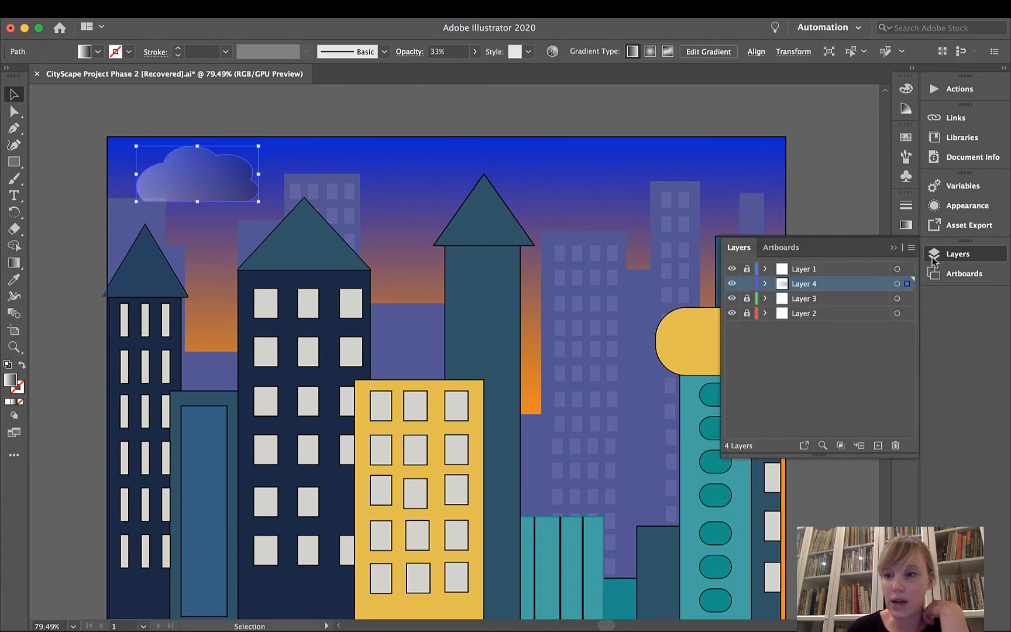
drag(826, 291, 828, 307)
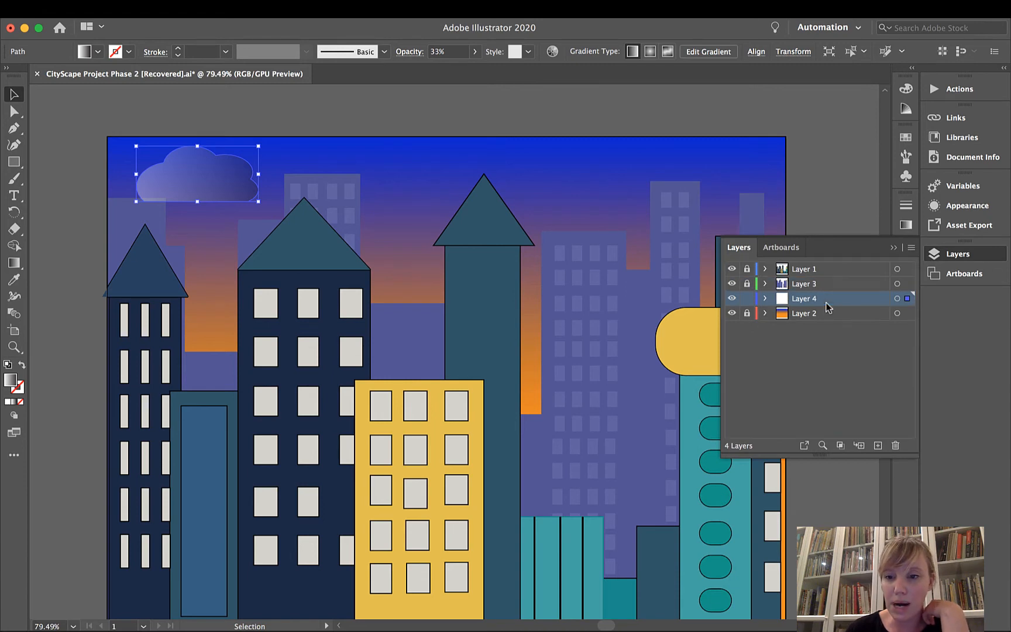
drag(186, 179, 182, 215)
click(334, 137)
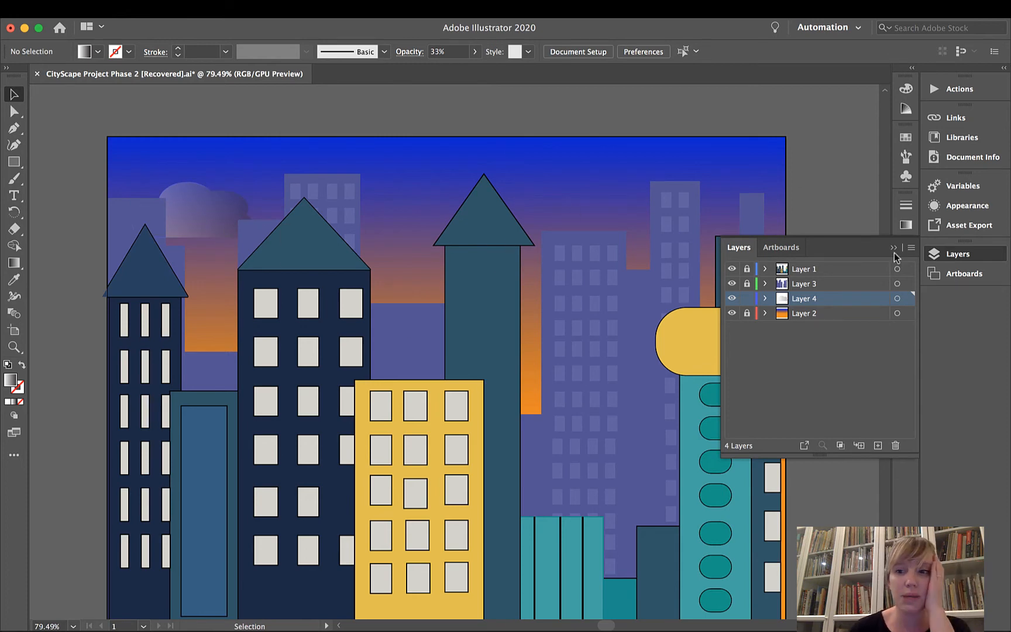
Hide Layers 1, 2 and 3 so that only Layer 4 stays visible.
click(746, 313)
click(731, 284)
click(731, 268)
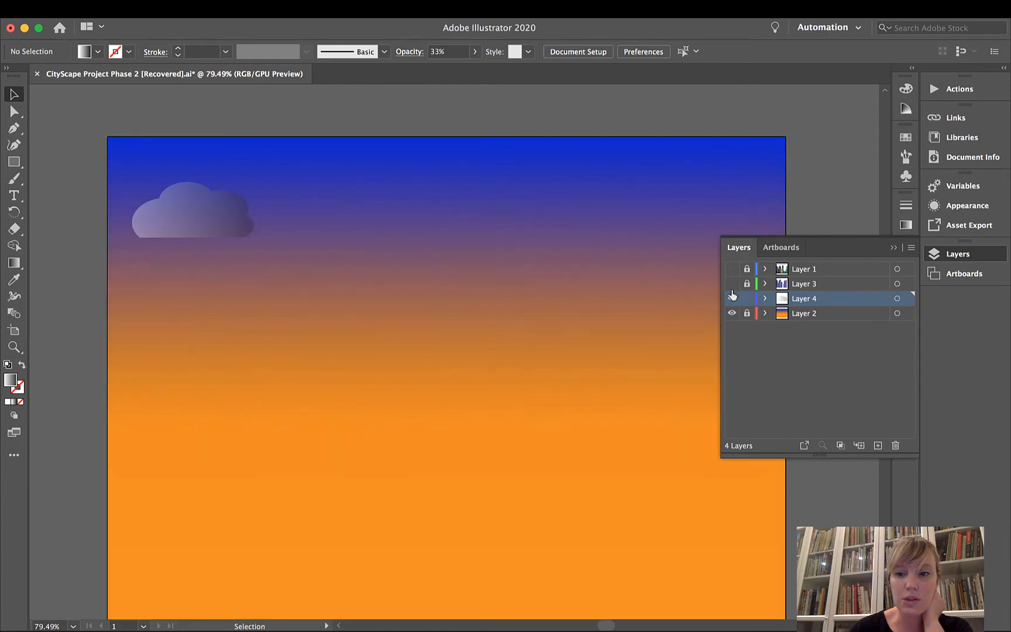
click(732, 313)
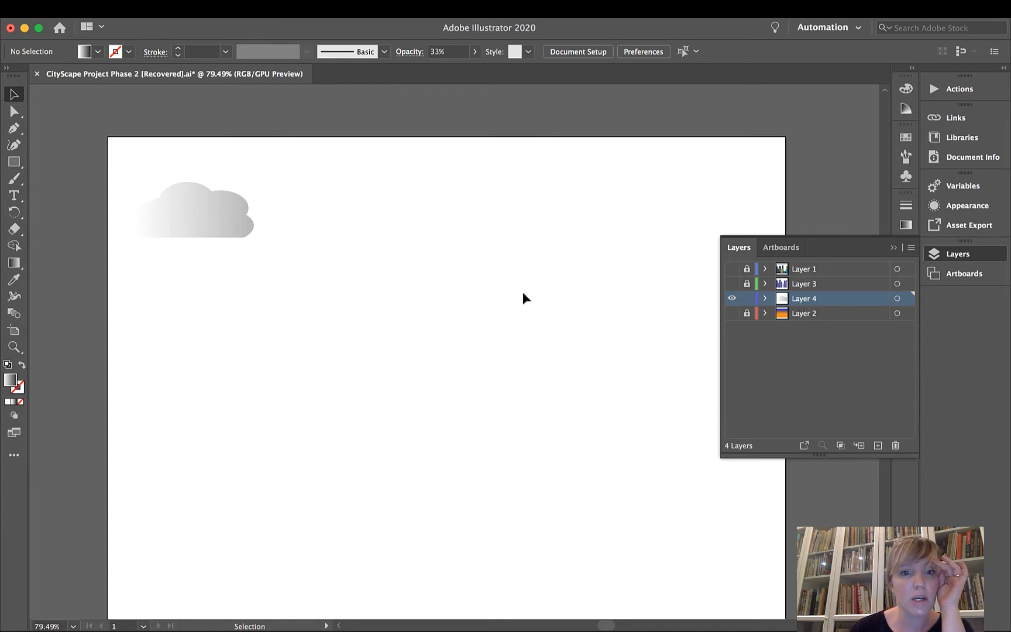
click(893, 248)
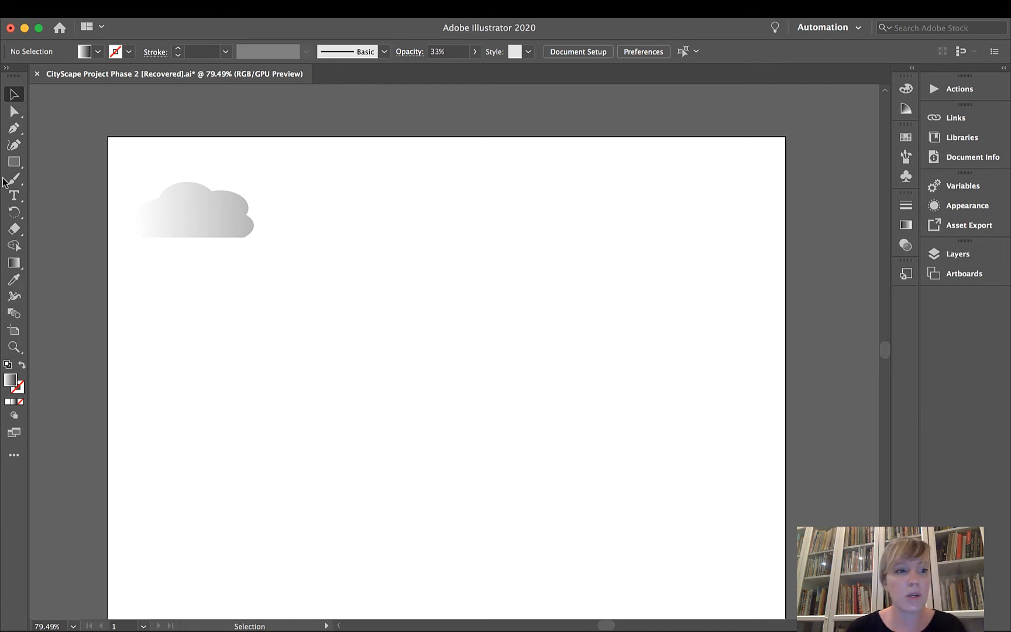
Draw a narrow upright rectangle as a tree trunk well below the cloud and slim it to about two-thirds of its width.
click(16, 162)
mouse_move(204, 452)
mouse_down()
mouse_move(223, 542)
mouse_move(237, 545)
mouse_up()
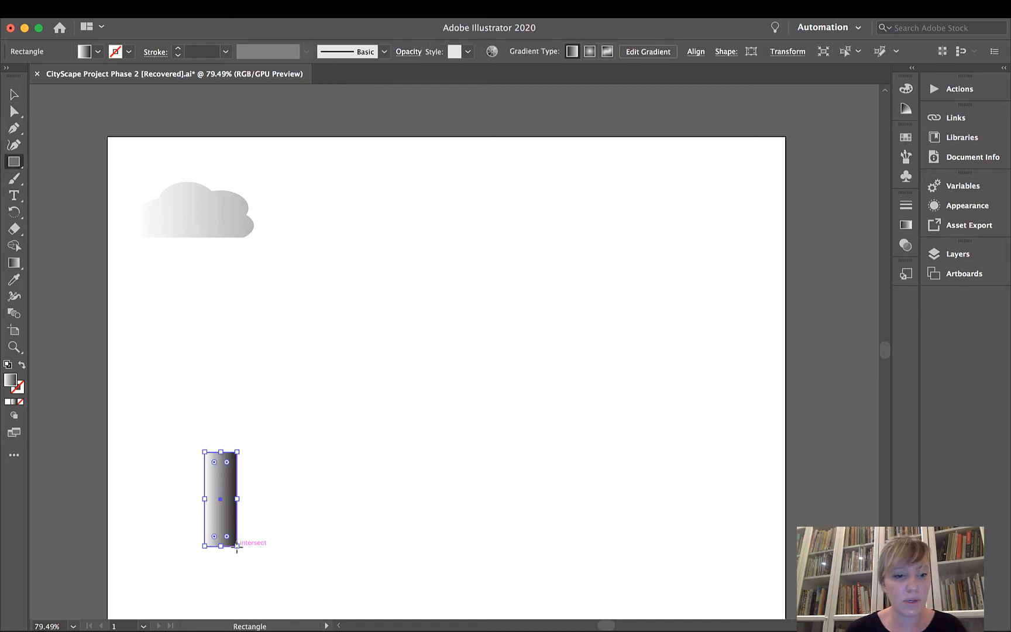
drag(244, 495, 226, 497)
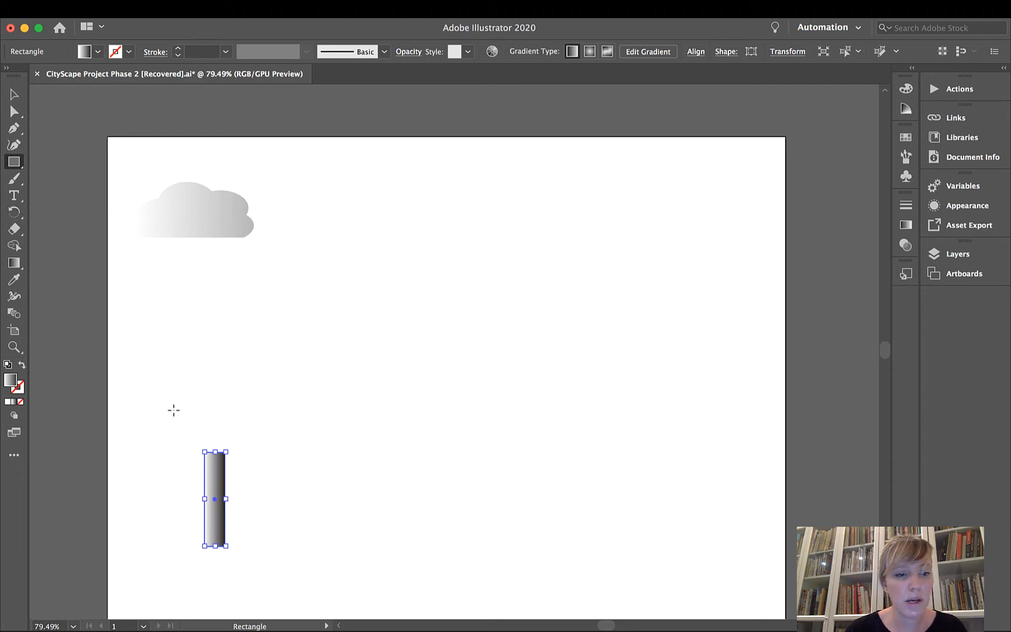
Draw a thin rectangle as a branch, tilt it to the left with its lower end on the trunk's top, and select both shapes.
drag(169, 408, 179, 461)
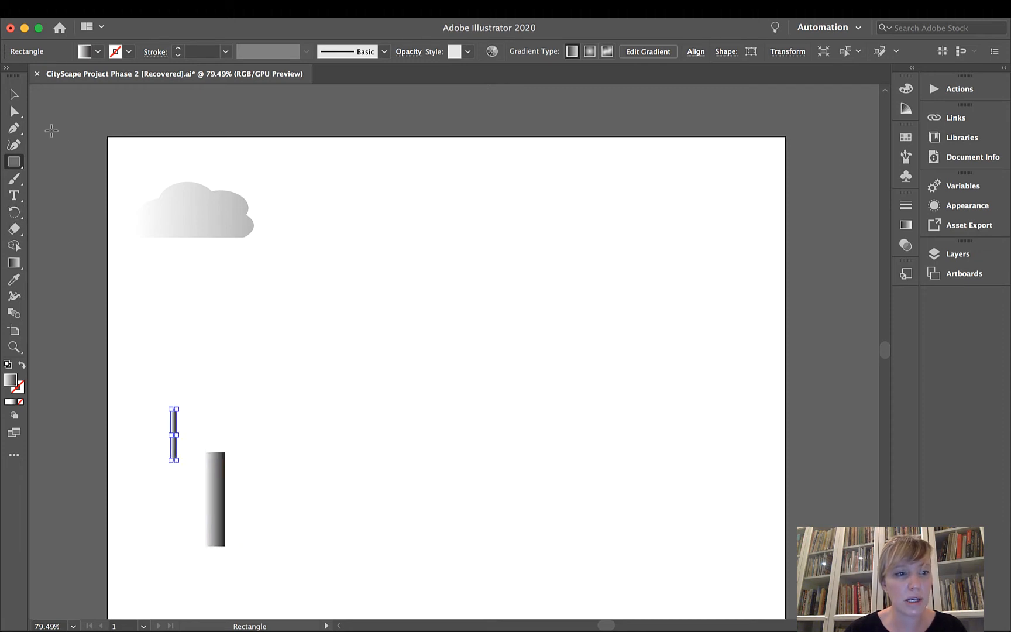
click(14, 95)
drag(173, 421, 250, 564)
click(234, 428)
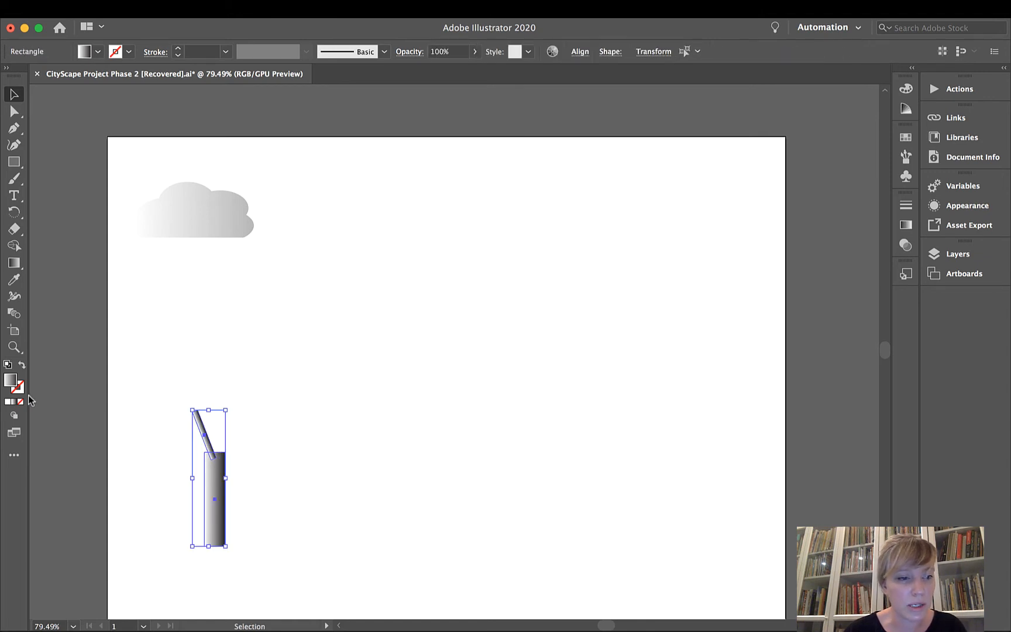
Fill the trunk and branch with the solid dark reddish brown 5B2C3D and deselect them.
click(8, 402)
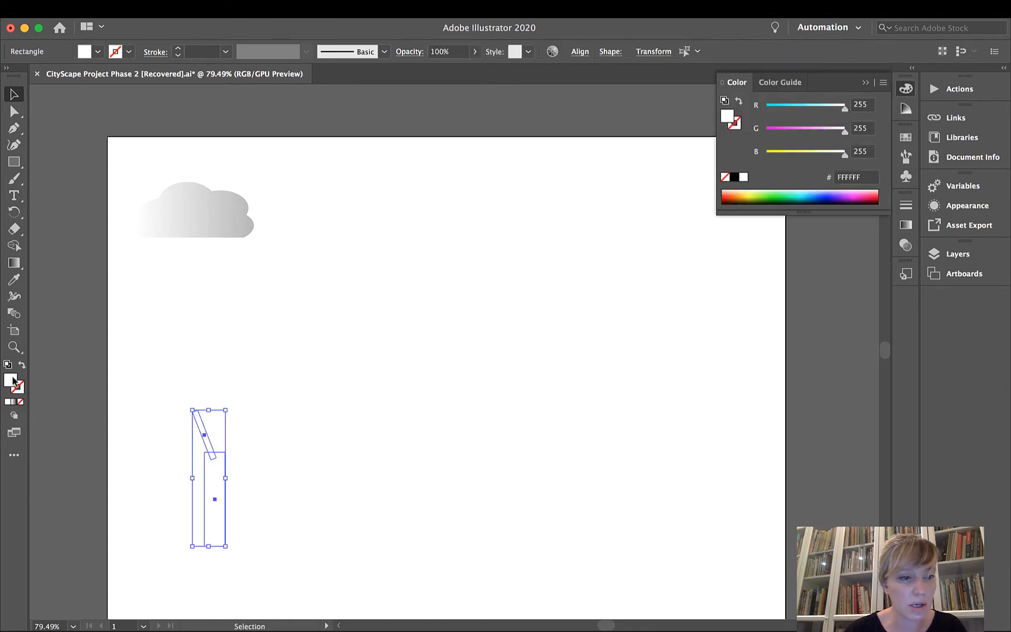
double_click(11, 381)
click(438, 354)
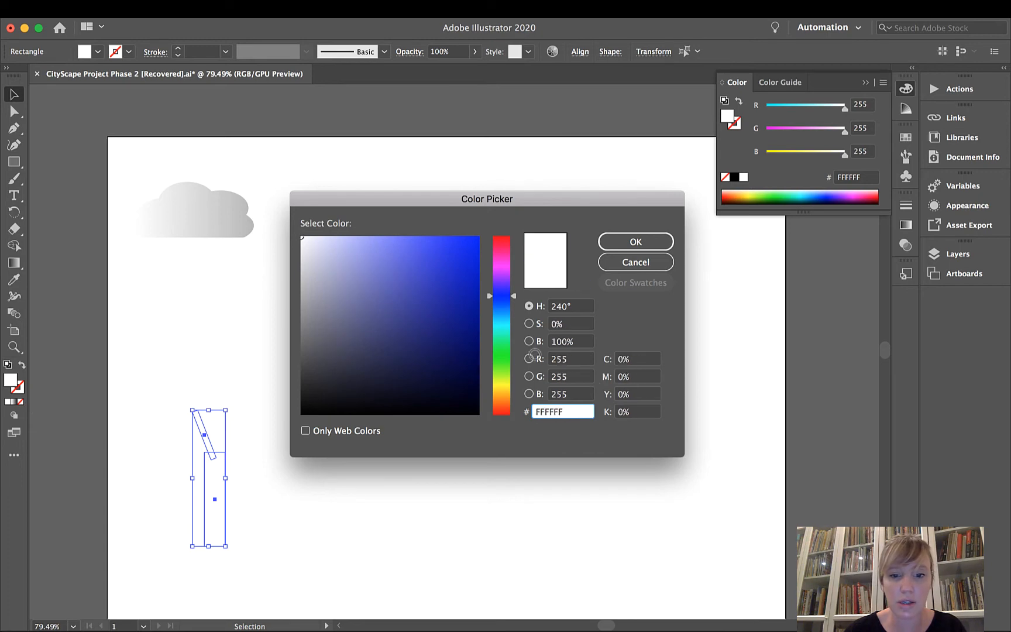
drag(513, 296, 515, 248)
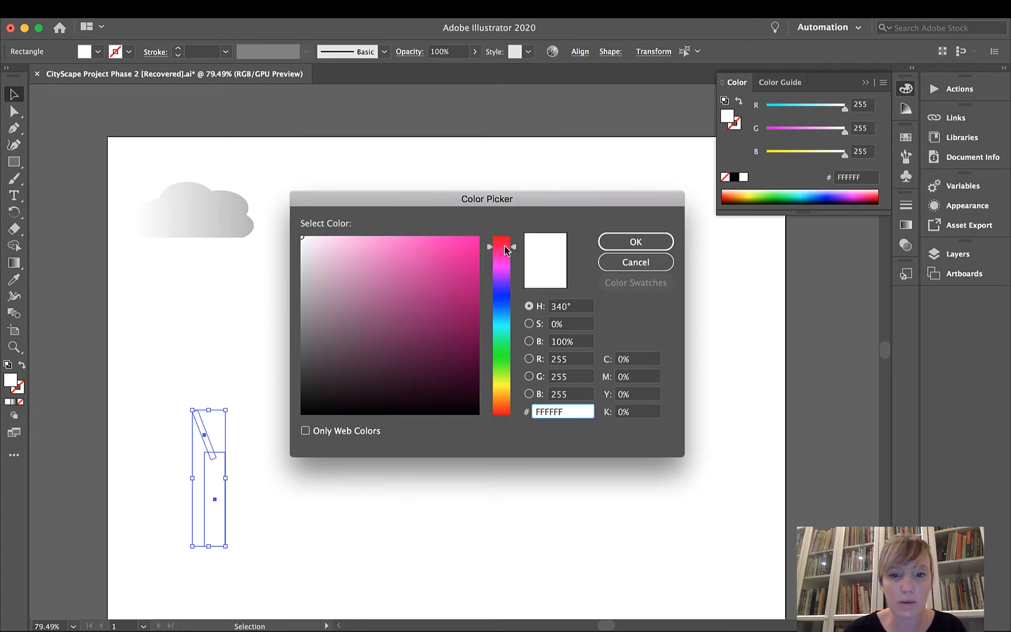
click(393, 263)
mouse_move(408, 265)
mouse_down()
mouse_move(388, 354)
mouse_move(429, 374)
mouse_move(393, 356)
mouse_move(382, 379)
mouse_move(393, 351)
mouse_up()
click(648, 241)
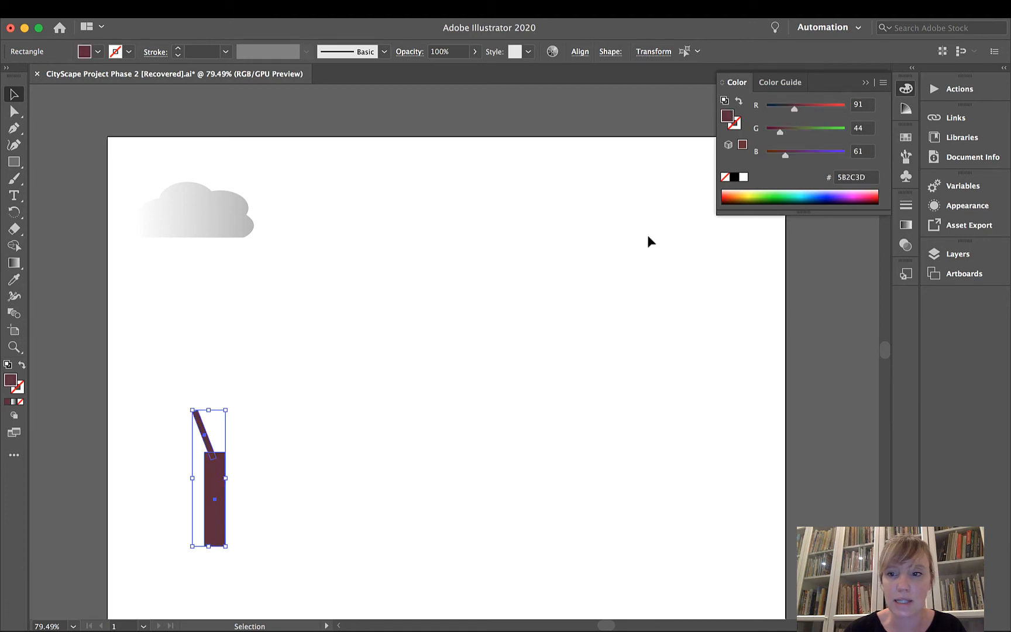
click(255, 481)
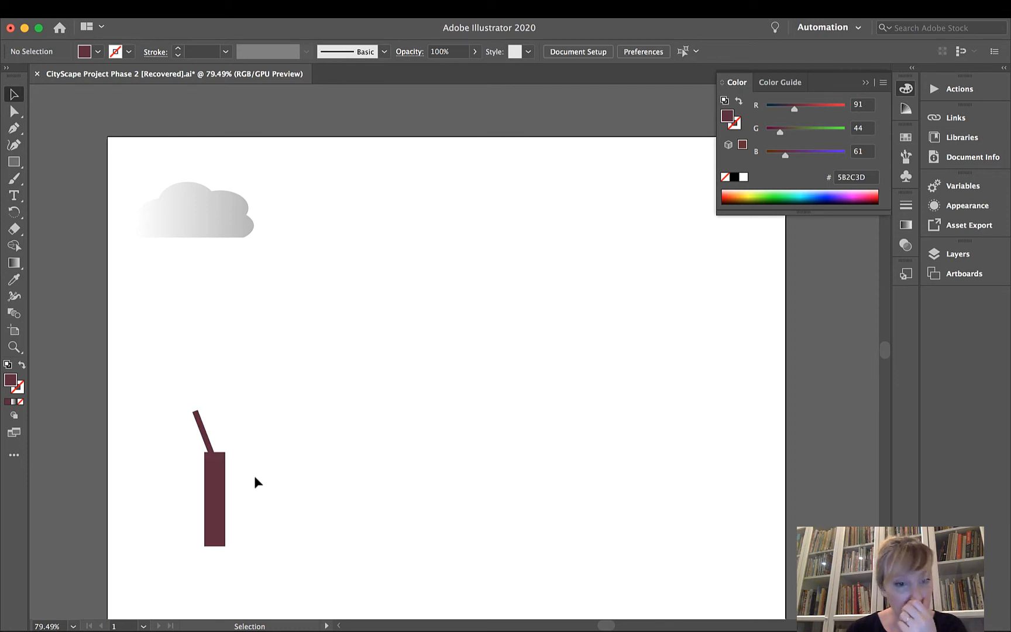
Shift the branch to the trunk's upper-left corner and attach a longer, right-leaning copy of it to the trunk's upper-right part.
drag(209, 443, 200, 447)
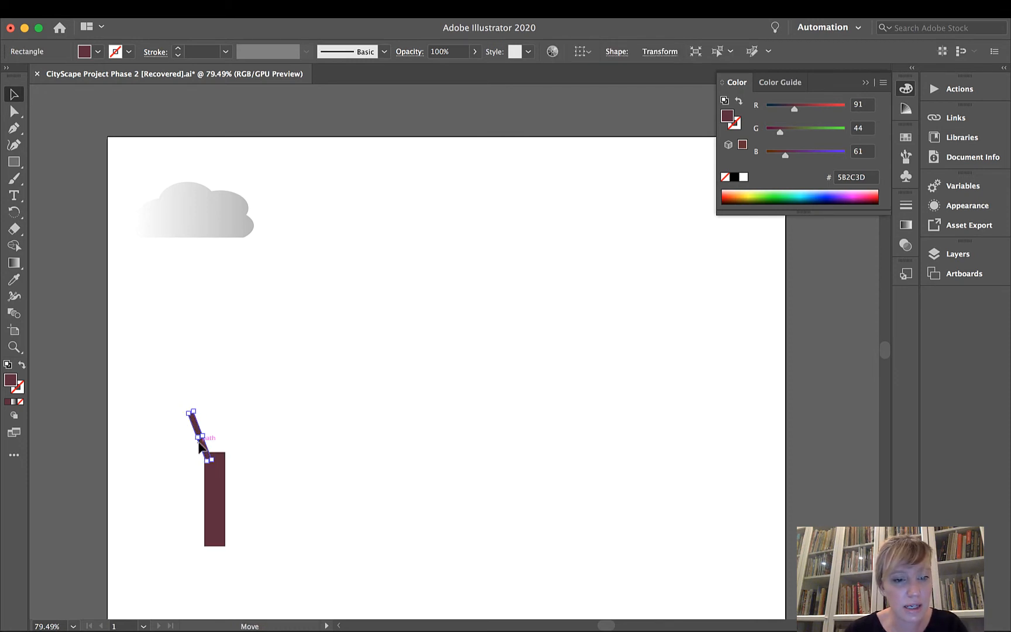
key(super+c)
key(super+v)
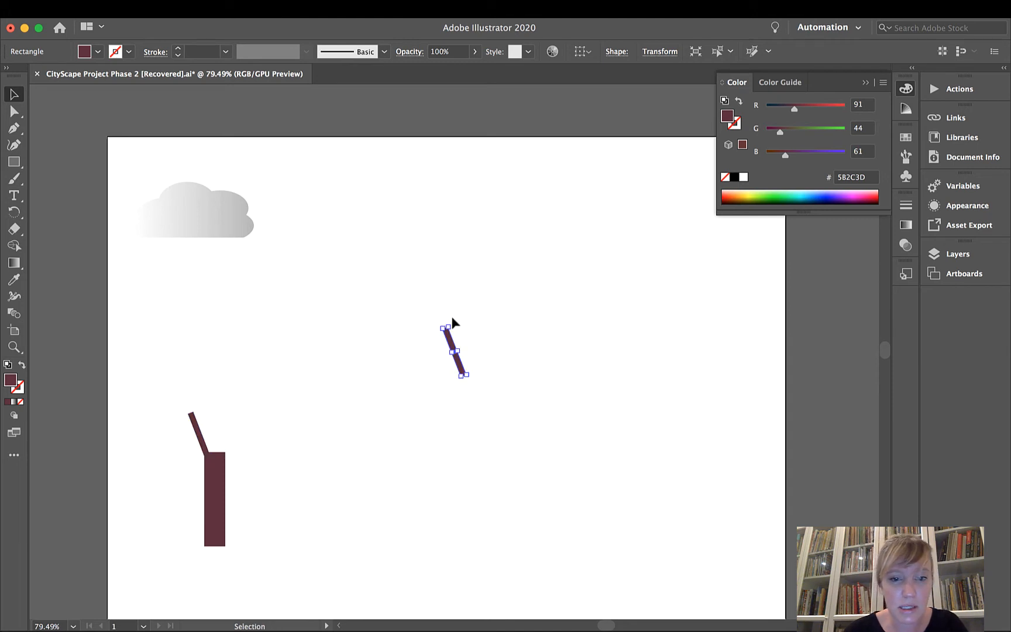
drag(454, 321, 261, 390)
click(324, 392)
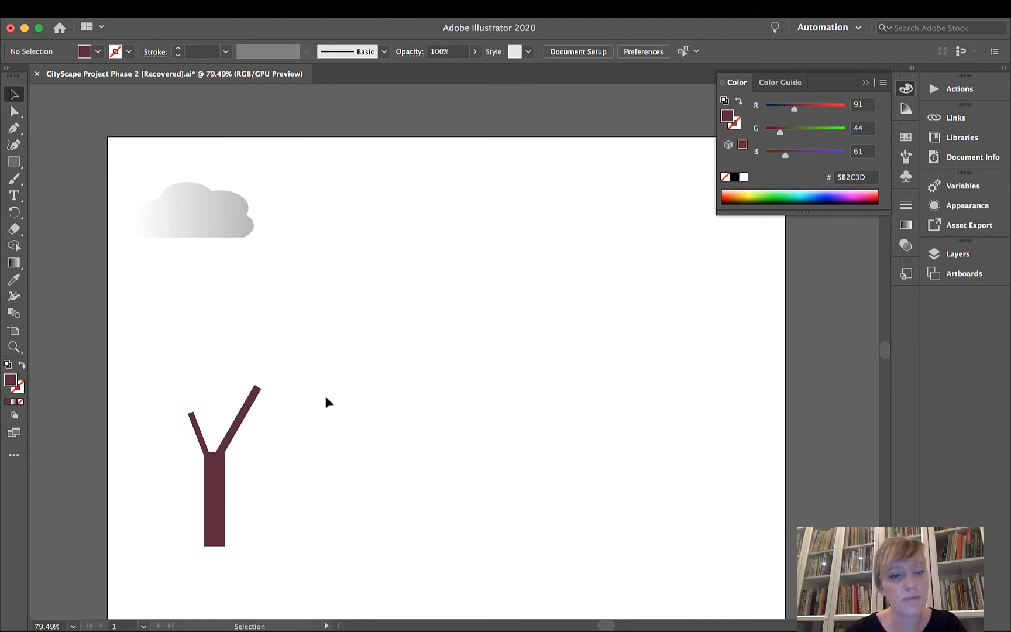
Make the right-leaning branch thinner while keeping its length, and deselect it.
click(240, 430)
drag(239, 430, 258, 432)
click(276, 441)
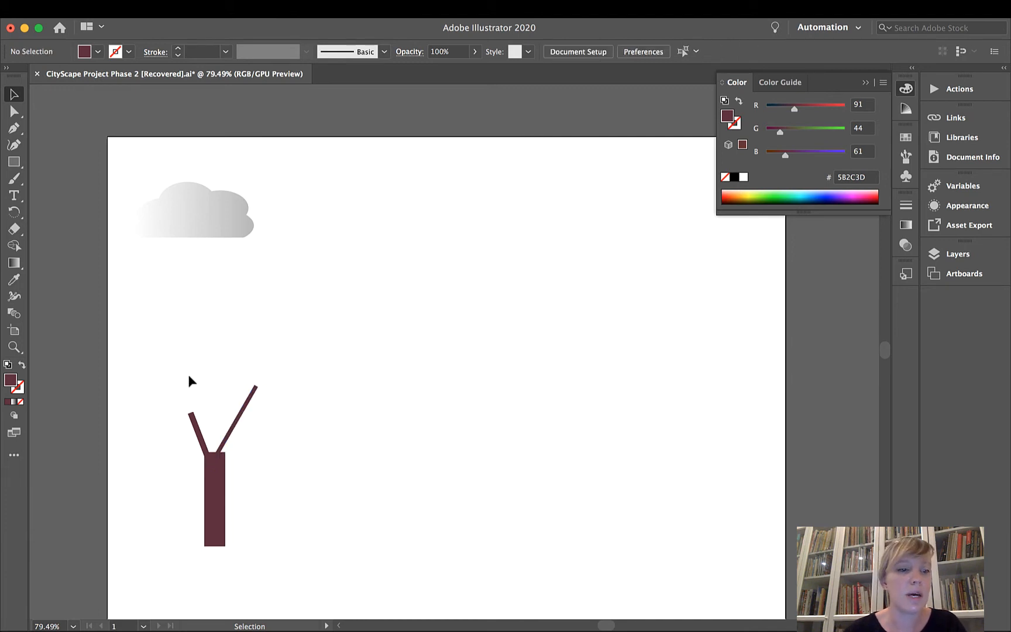
Draw three overlapping ellipses in the open area beside the trunk, two side by side and one above, as the tree's foliage.
click(13, 164)
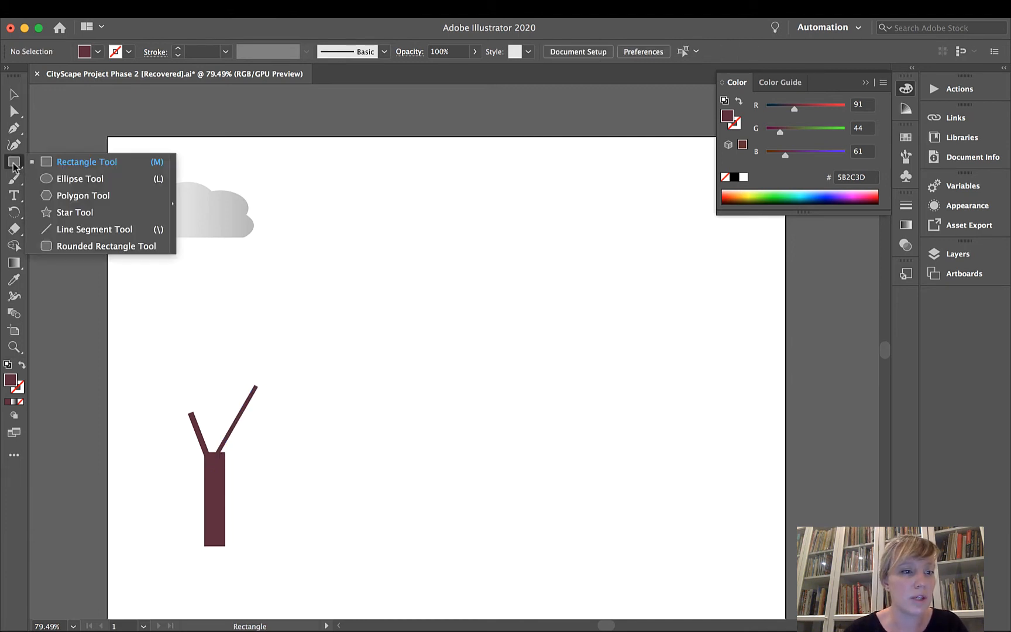
click(80, 178)
drag(349, 309, 464, 399)
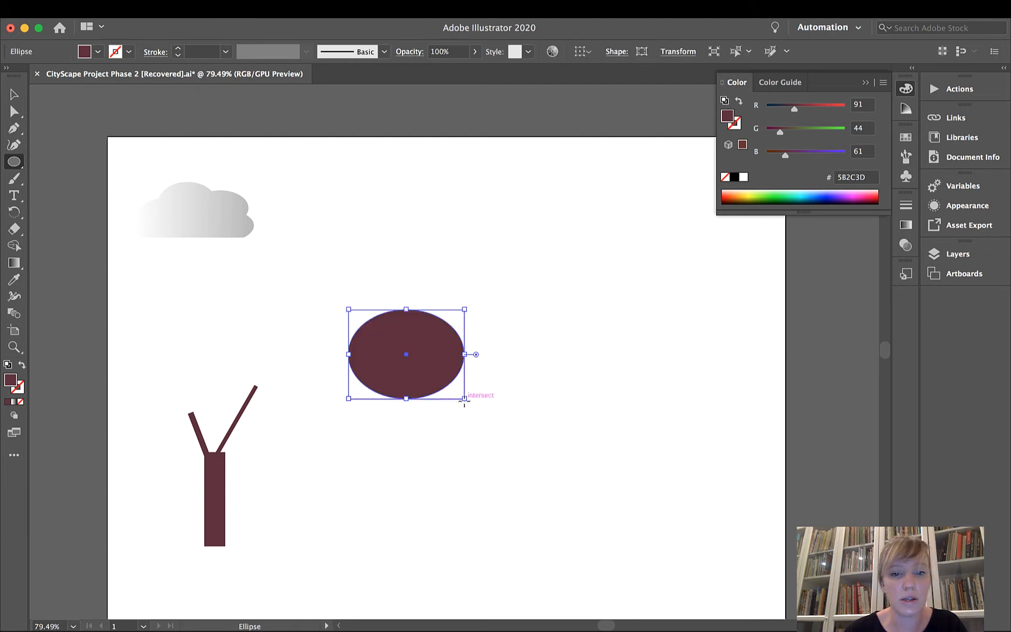
drag(403, 309, 513, 408)
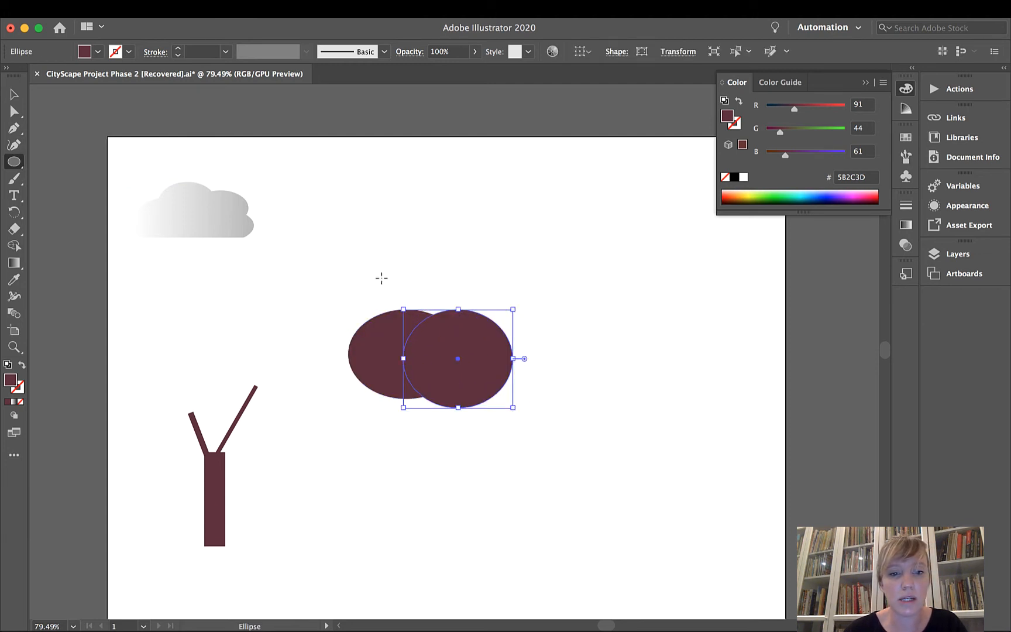
drag(382, 283, 489, 349)
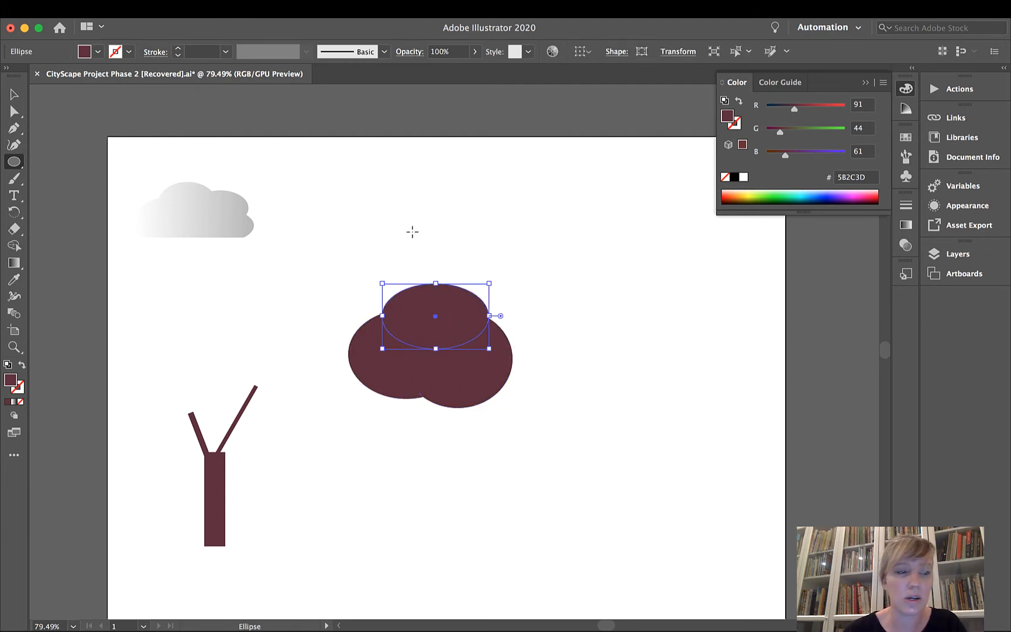
Select all three foliage ellipses and fill them with the green 199B19.
click(14, 94)
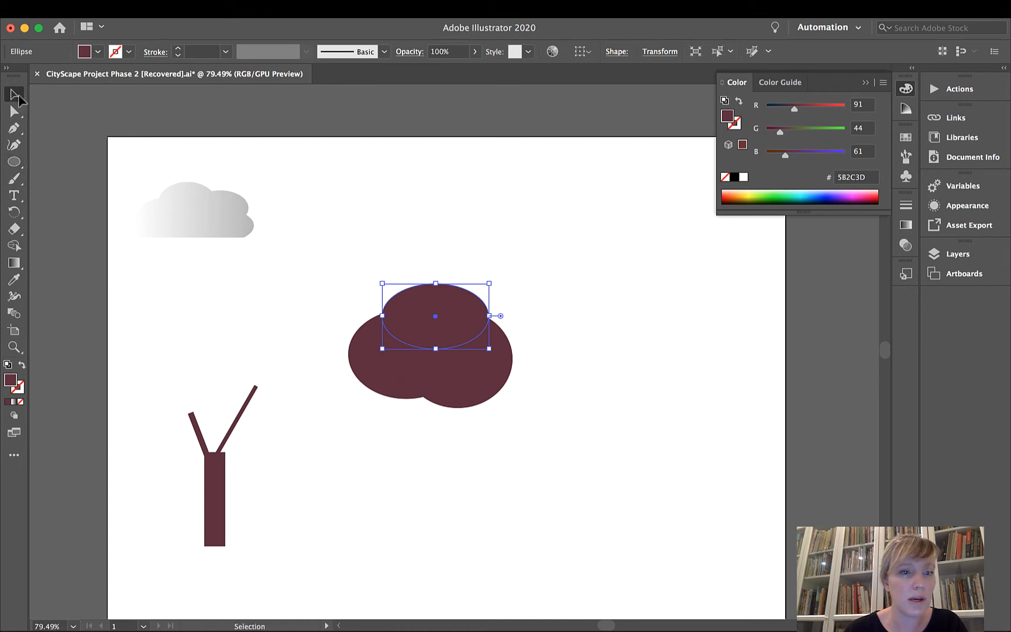
drag(293, 224, 538, 448)
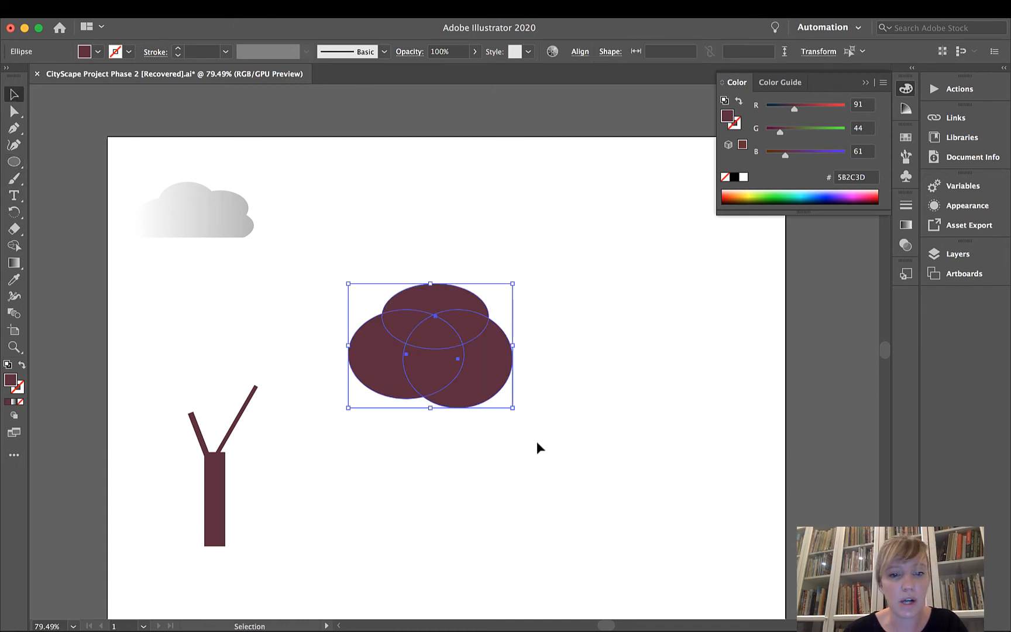
double_click(11, 380)
click(501, 355)
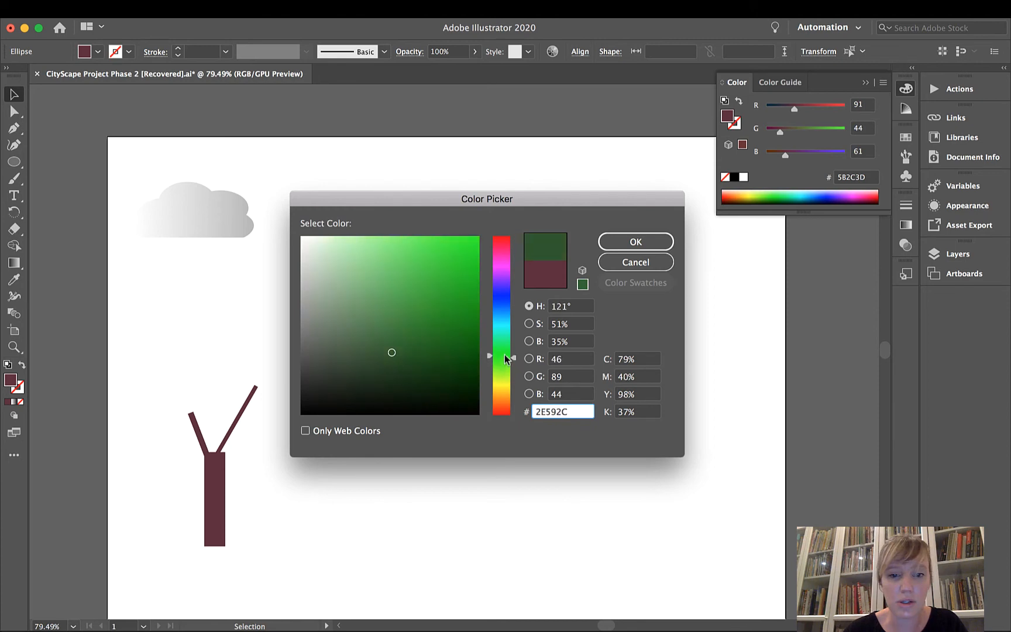
click(451, 306)
click(636, 242)
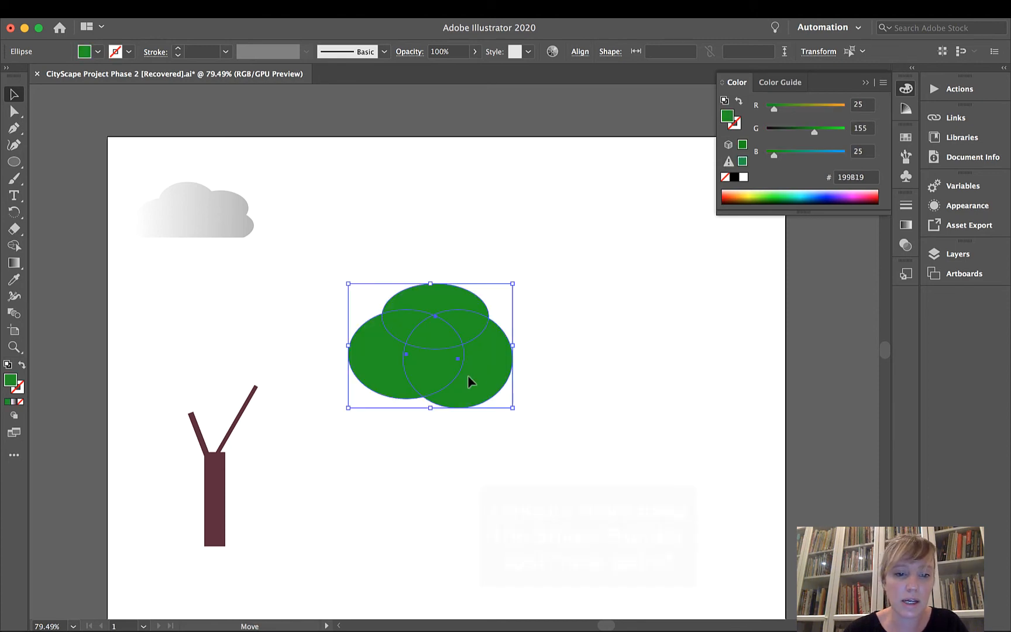
Move the three green foliage ellipses over the branches at the top of the trunk and group them.
drag(469, 381, 272, 437)
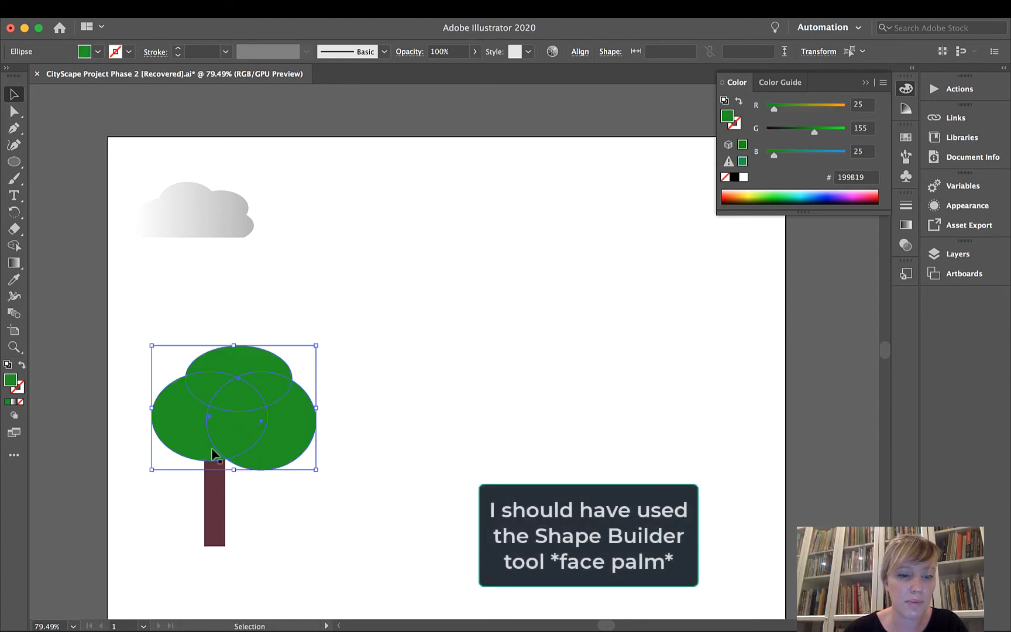
right_click(252, 401)
click(284, 440)
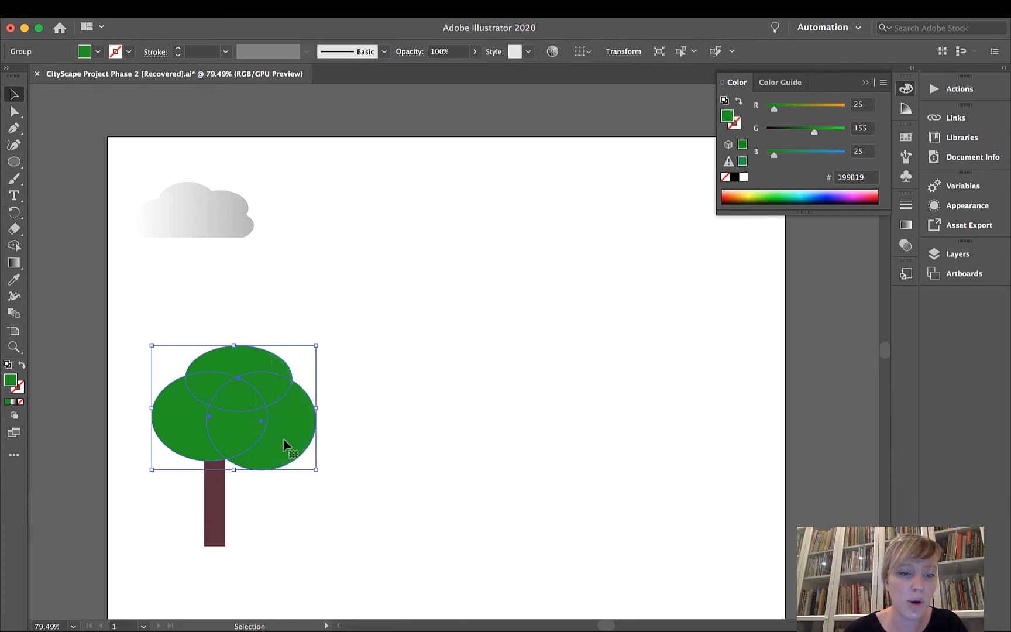
Send the foliage group to the back, behind the trunk and branches.
right_click(284, 445)
mouse_move(332, 570)
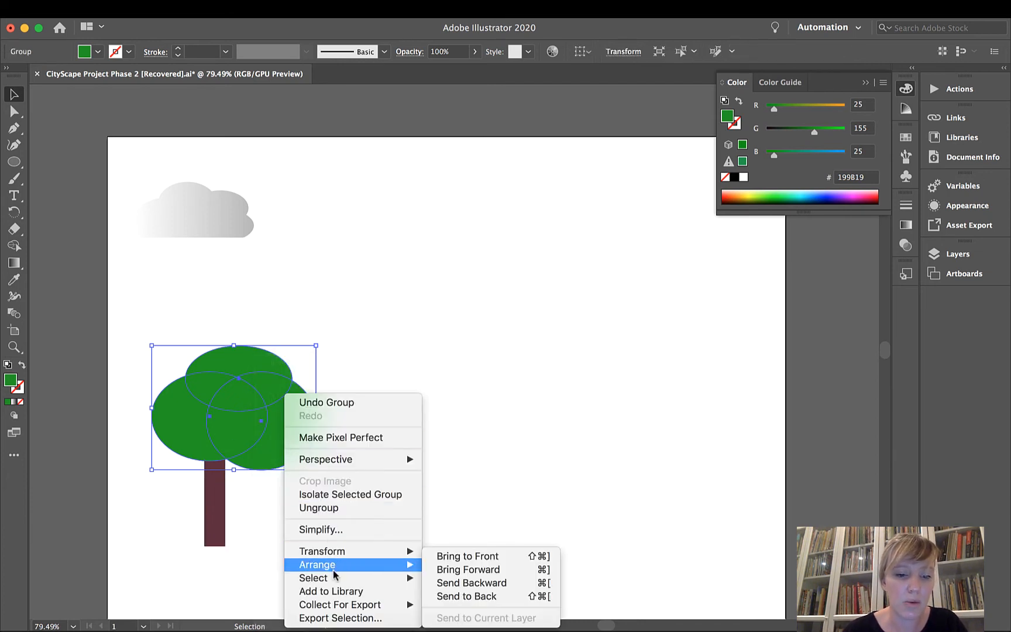
click(490, 596)
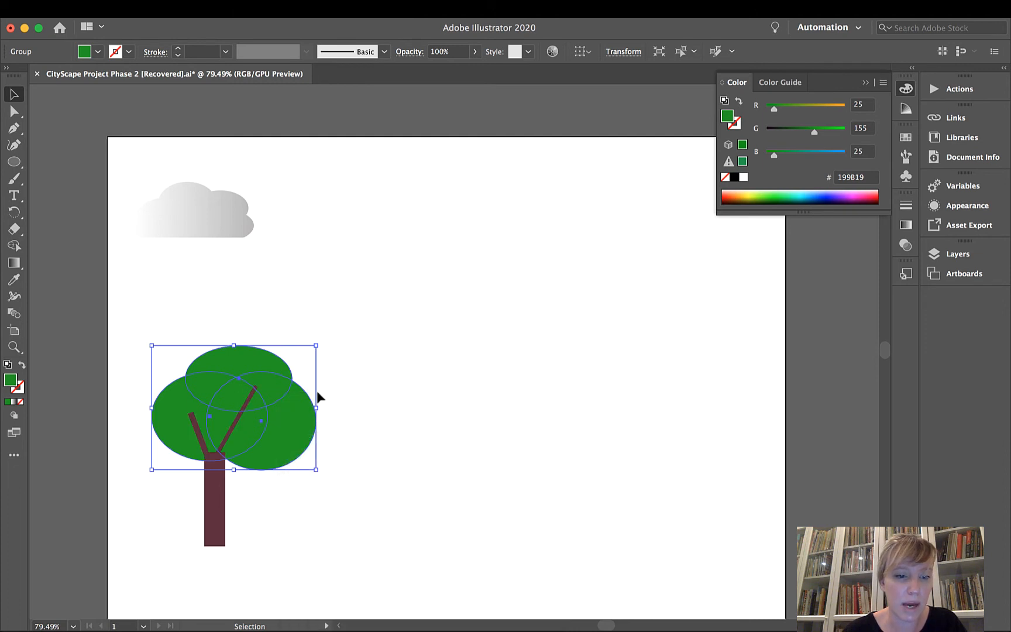
Shift the foliage slightly down and left, and nudge the right-leaning branch a little to the right.
drag(285, 401, 277, 431)
click(369, 404)
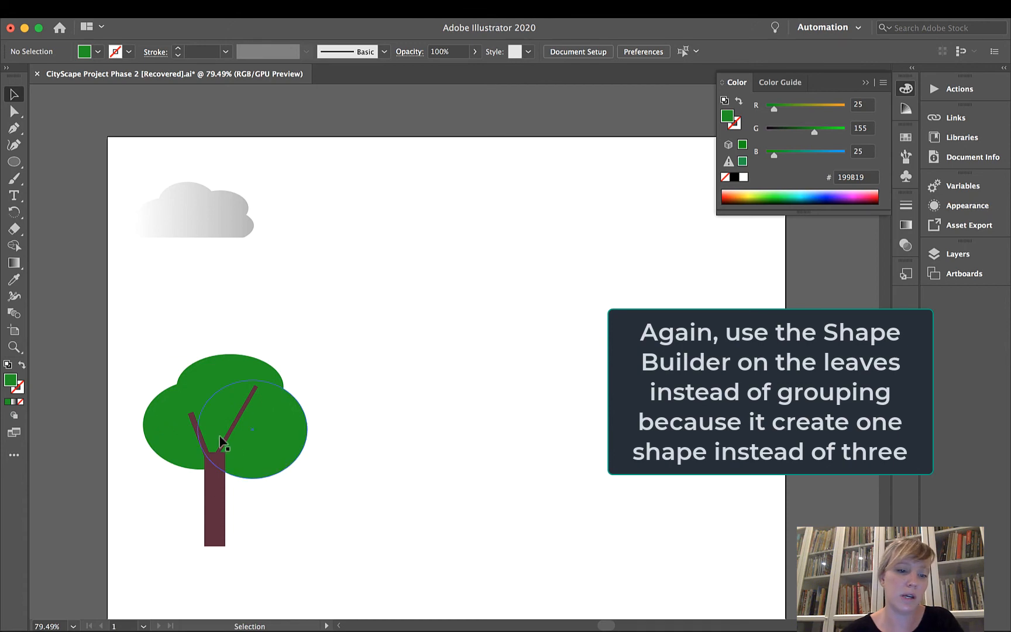
drag(226, 434, 230, 436)
click(402, 445)
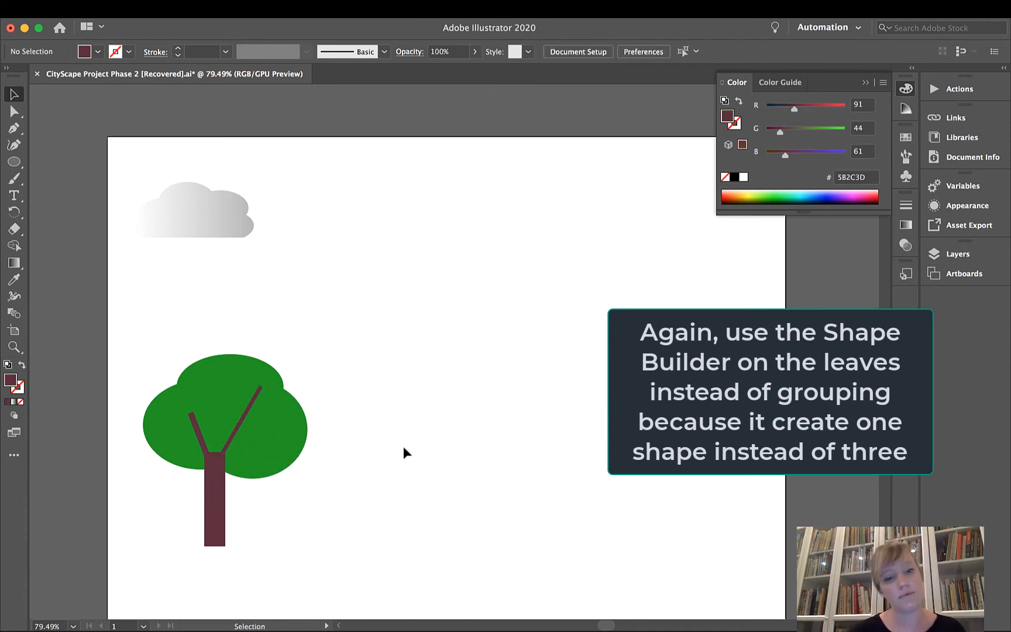
click(192, 423)
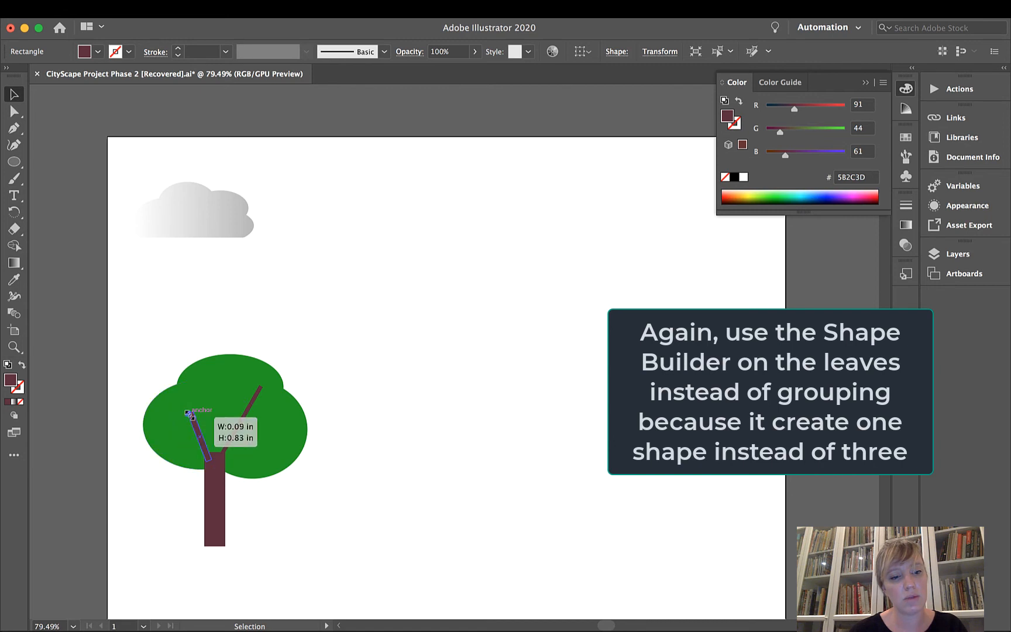
click(256, 396)
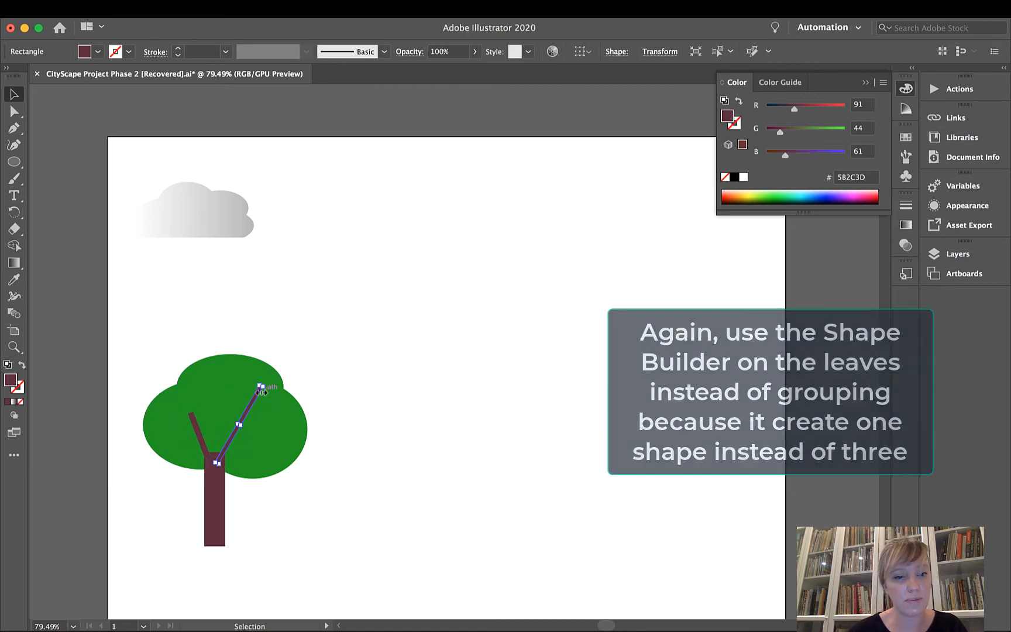
drag(263, 388, 240, 420)
key(super+z)
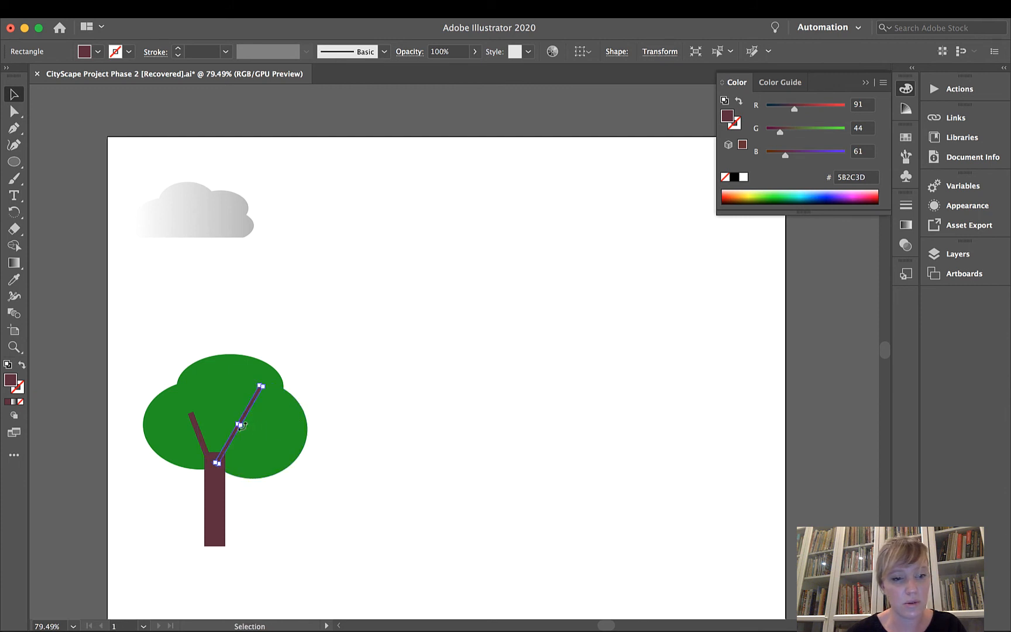
Shorten the right-leaning branch, tilt it further outward from the trunk, and deselect it.
mouse_move(263, 388)
mouse_down()
mouse_move(272, 394)
mouse_move(251, 404)
mouse_up()
click(352, 345)
click(233, 440)
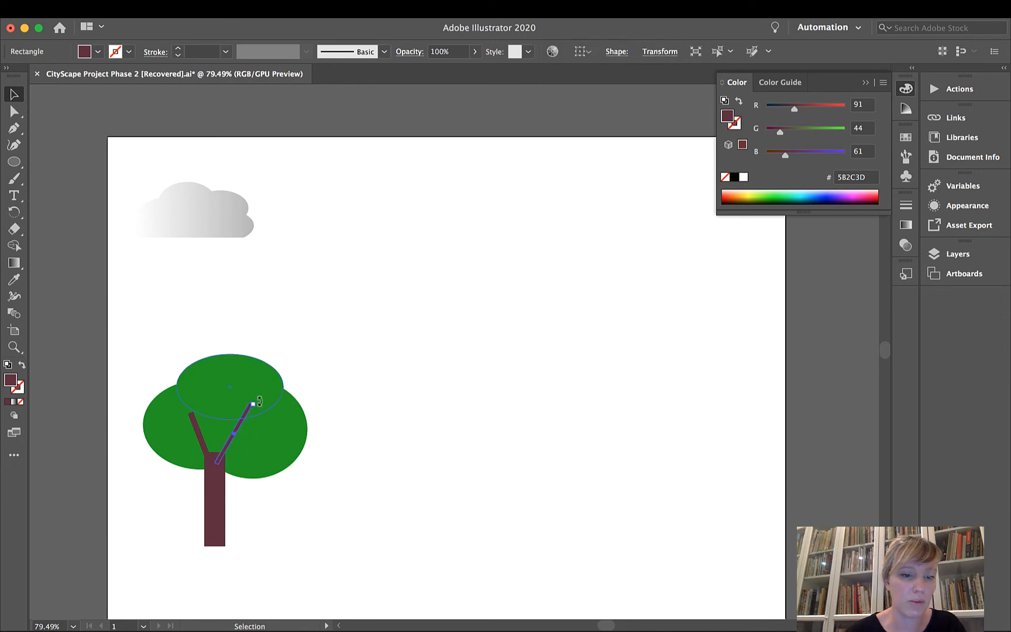
drag(259, 401, 254, 417)
click(399, 393)
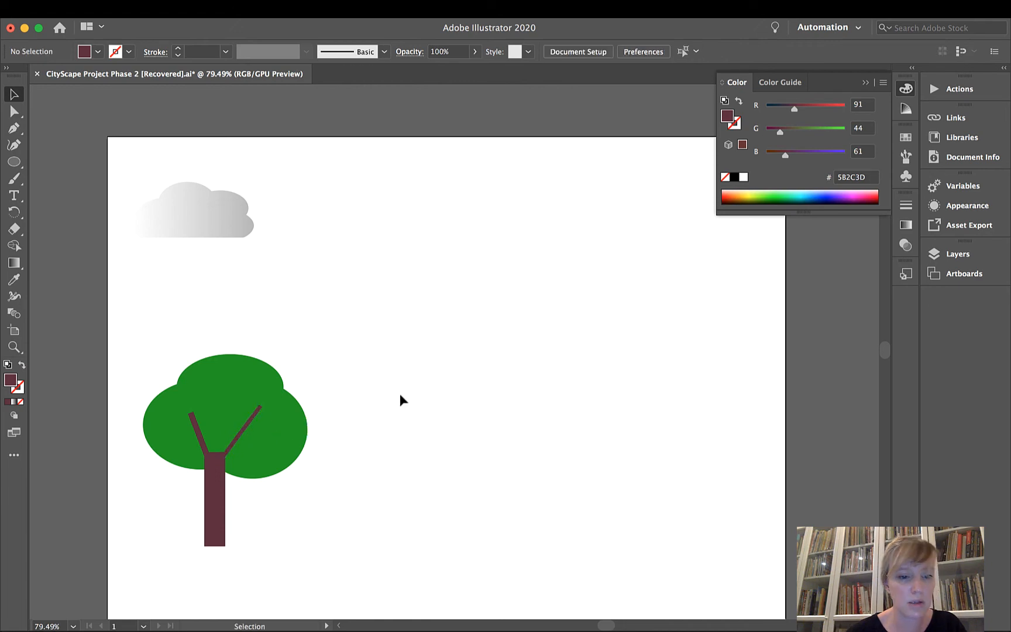
click(201, 436)
Switch to the browser to look at the trees in the reference image inspiration #6.jpg, and return to Illustrator.
key(ctrl+Up)
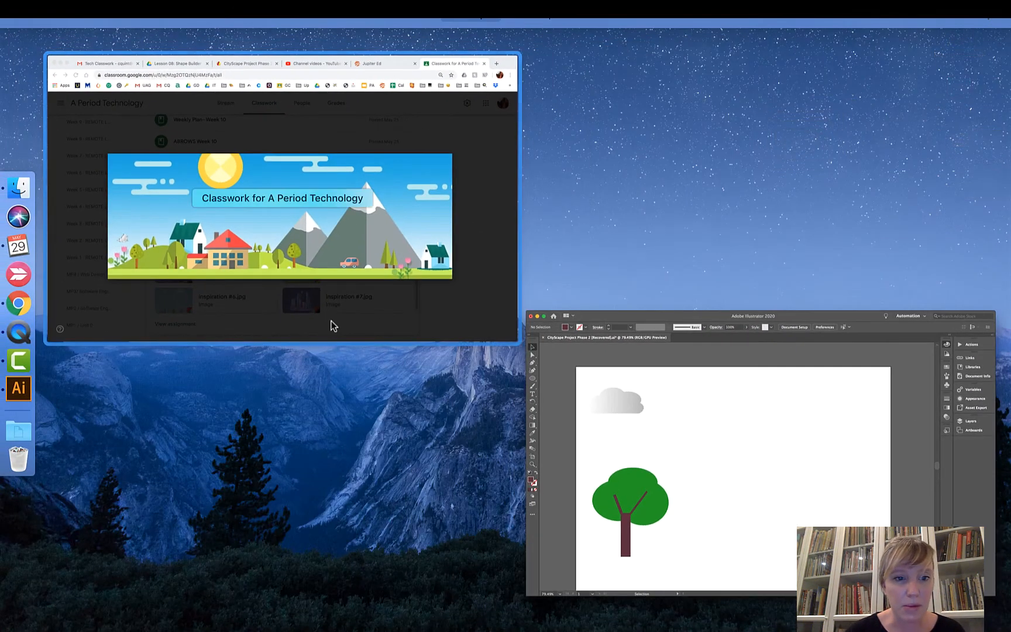
click(330, 323)
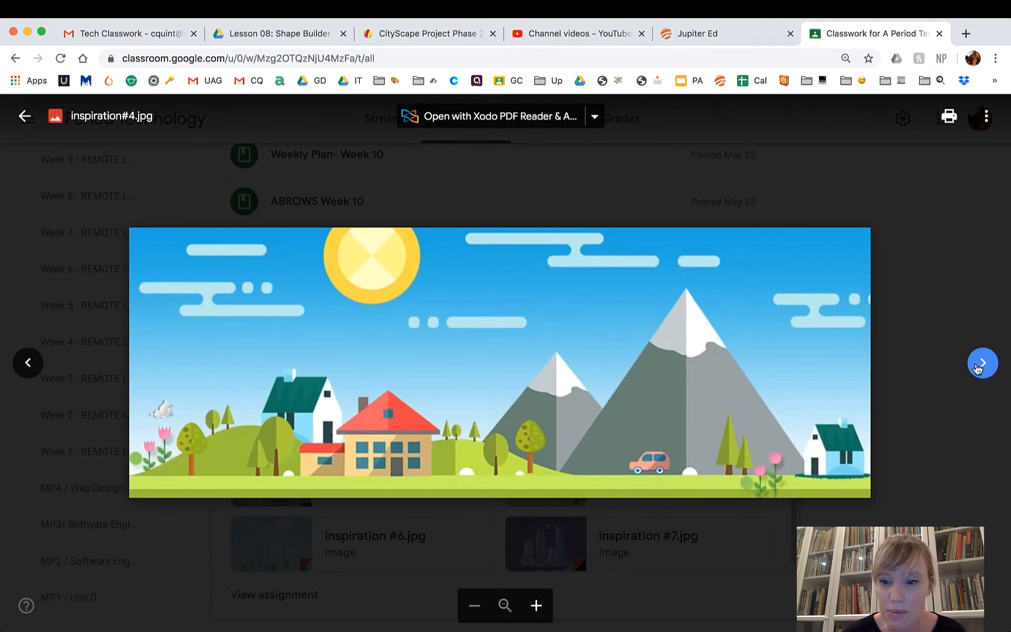
click(983, 363)
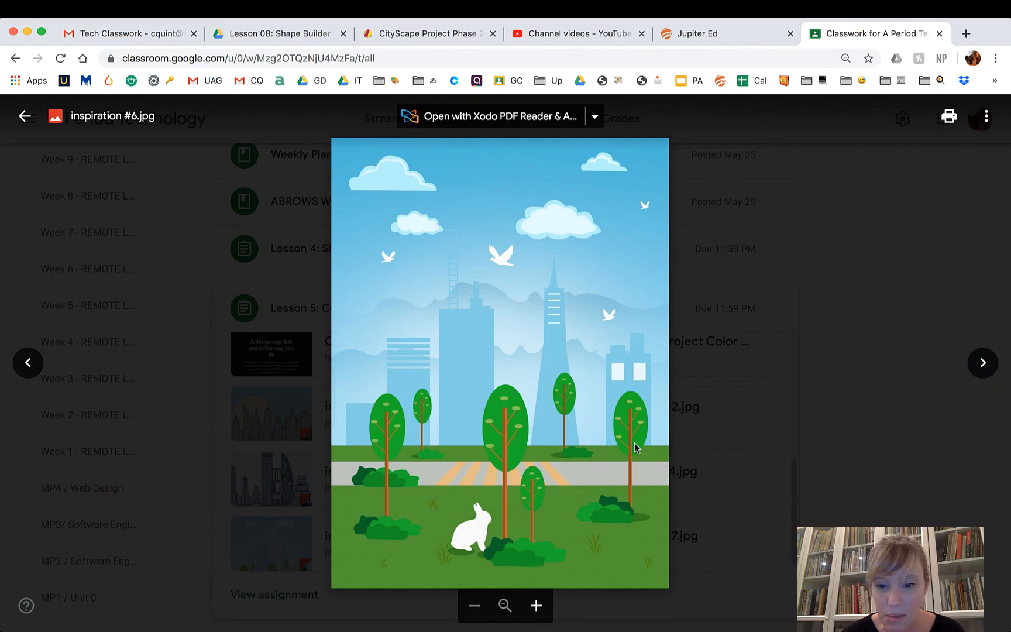
key(ctrl+Up)
click(310, 492)
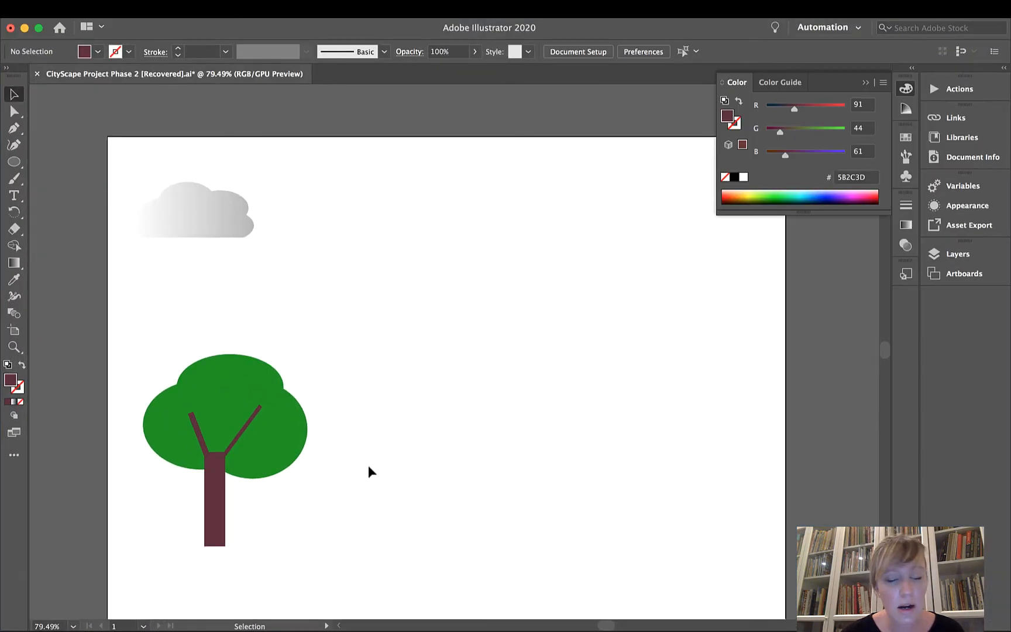
Group the foliage, trunk and branches into one tree and cut it from the current layer.
drag(139, 345, 318, 569)
key(super+g)
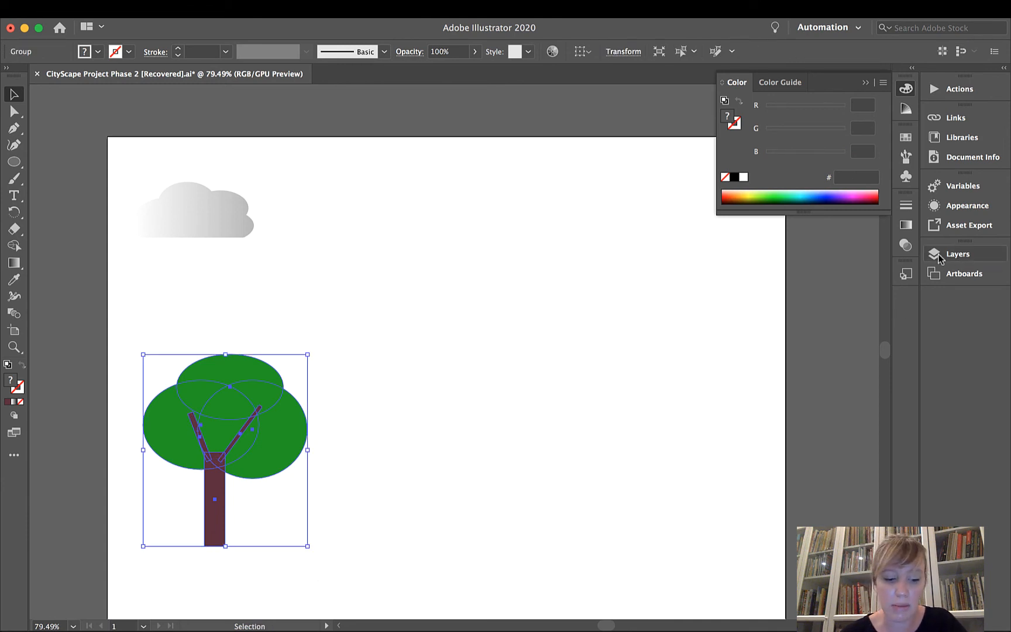
key(super+x)
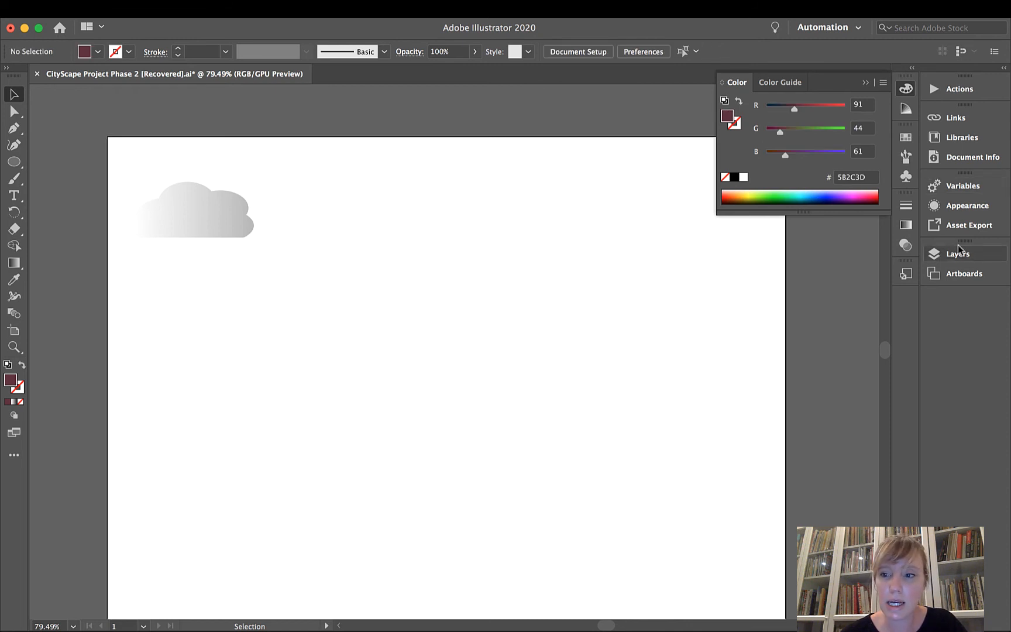
Show the hidden cityscape layers and paste the cut tree into the unlocked Layer 1.
click(954, 253)
drag(732, 270, 734, 320)
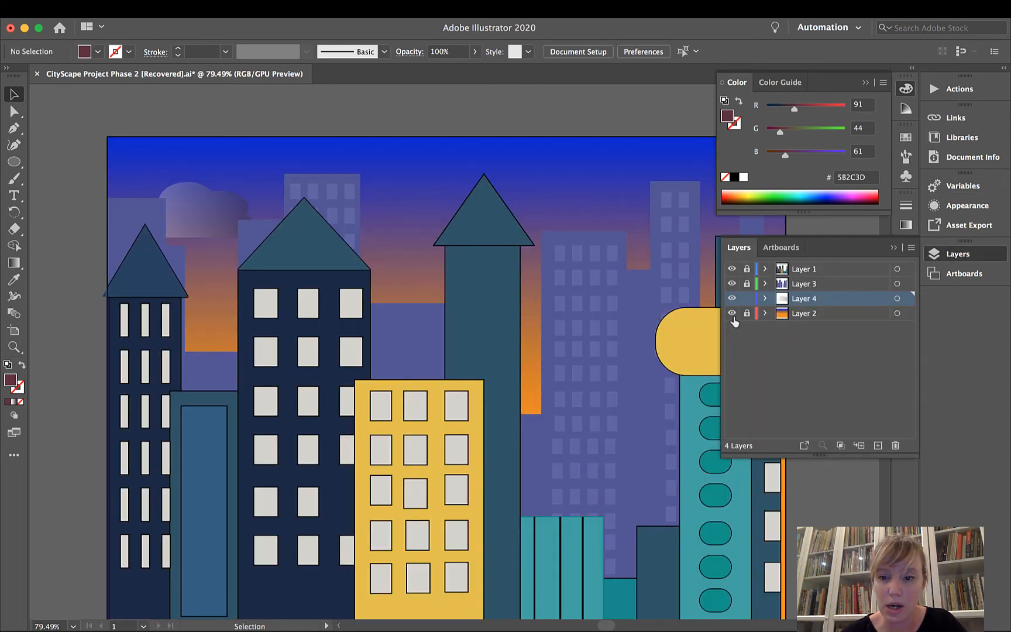
click(805, 270)
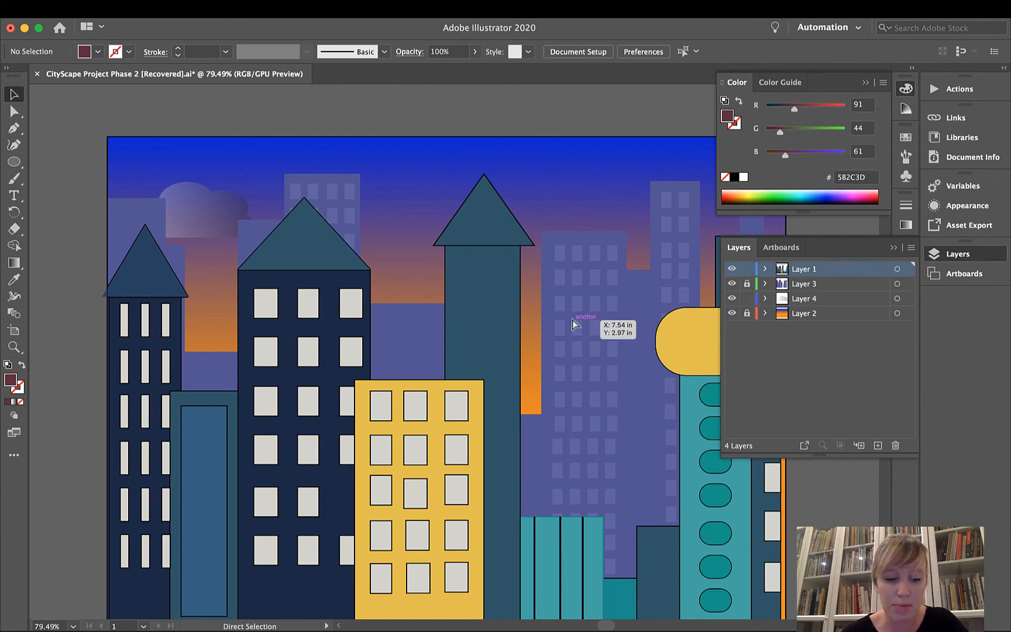
key(super+alt+3)
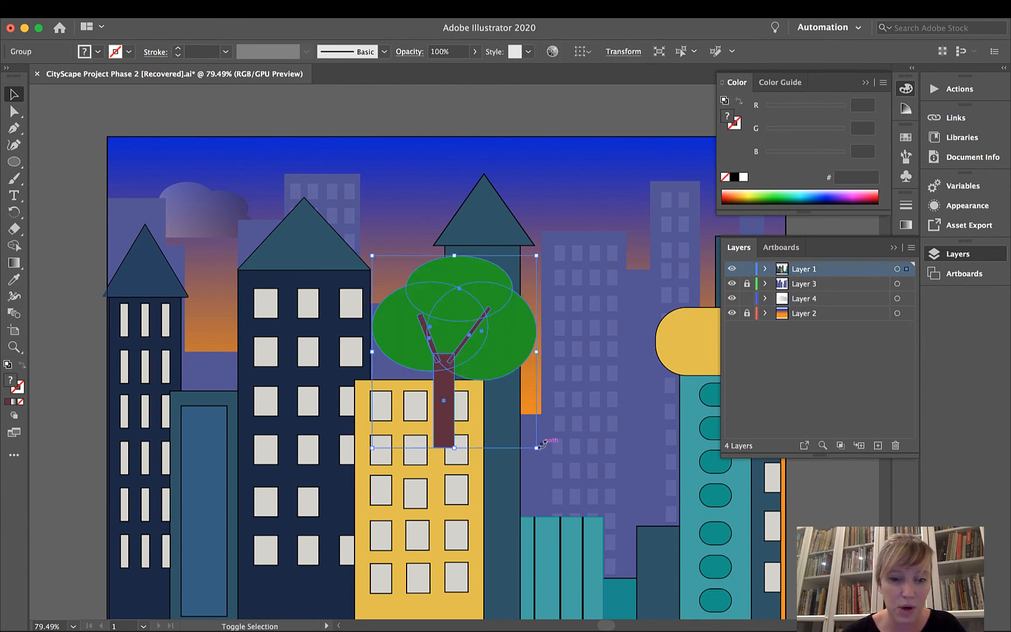
Shrink the tree to a small, narrower size and place it at street level in front of the leftmost tower.
drag(536, 447, 409, 341)
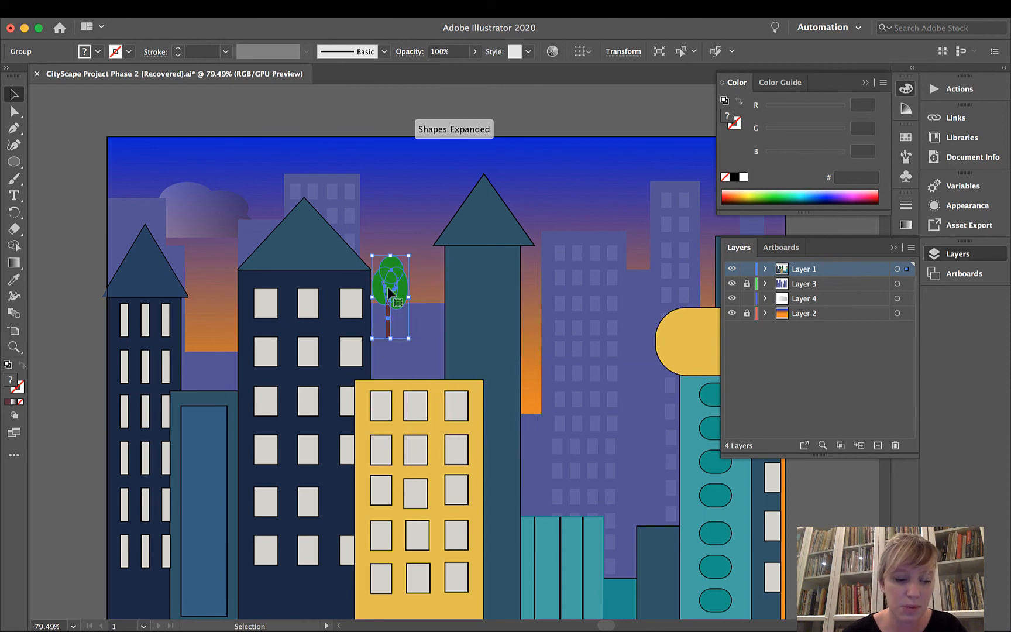
key(super+z)
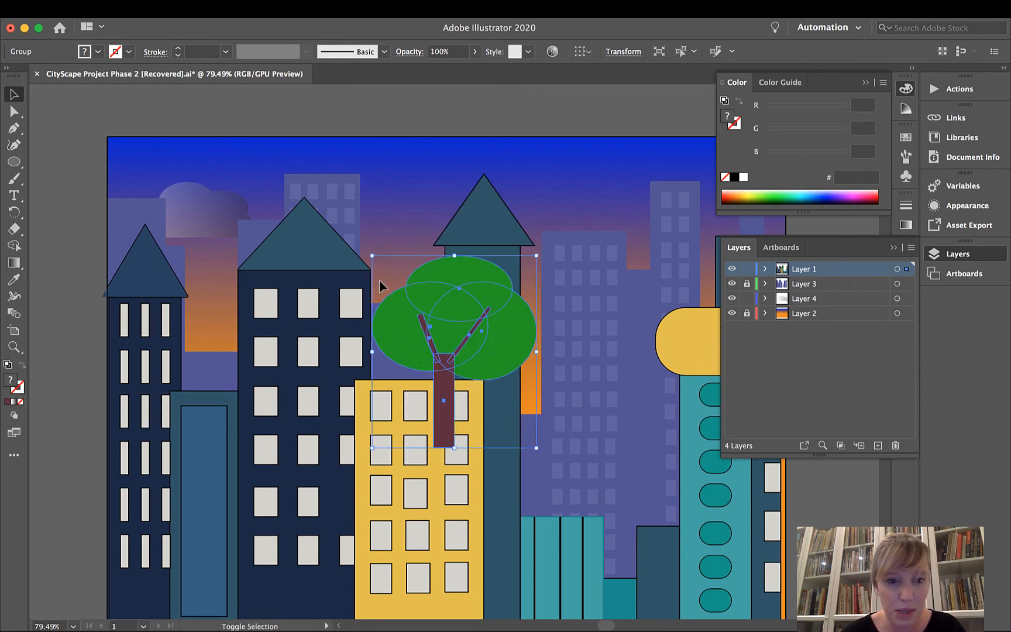
drag(371, 255, 505, 377)
scroll(505, 377, down, 5)
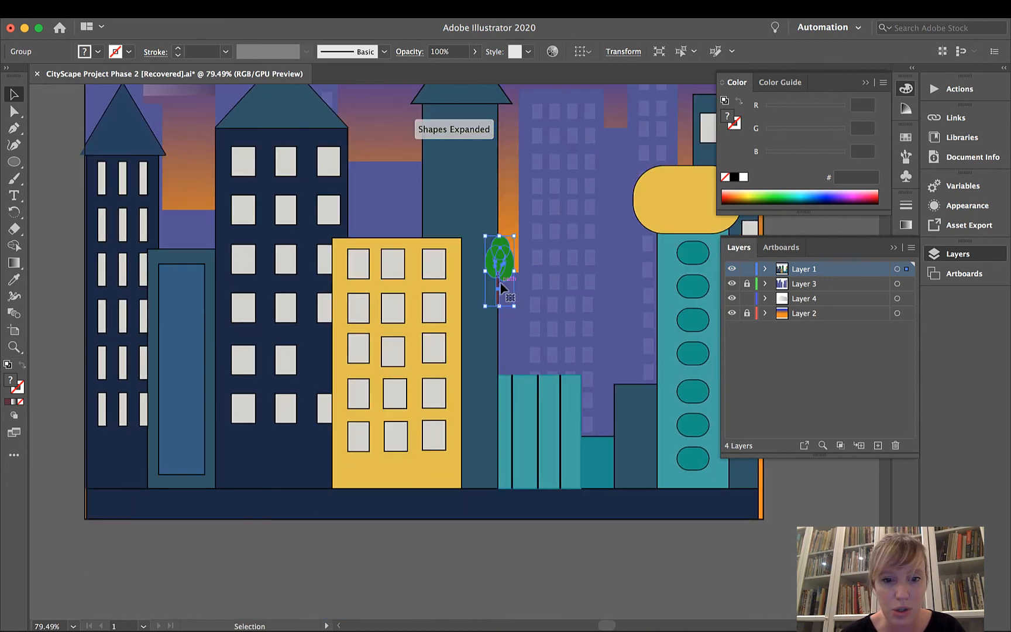
drag(506, 273, 106, 465)
click(126, 452)
click(70, 469)
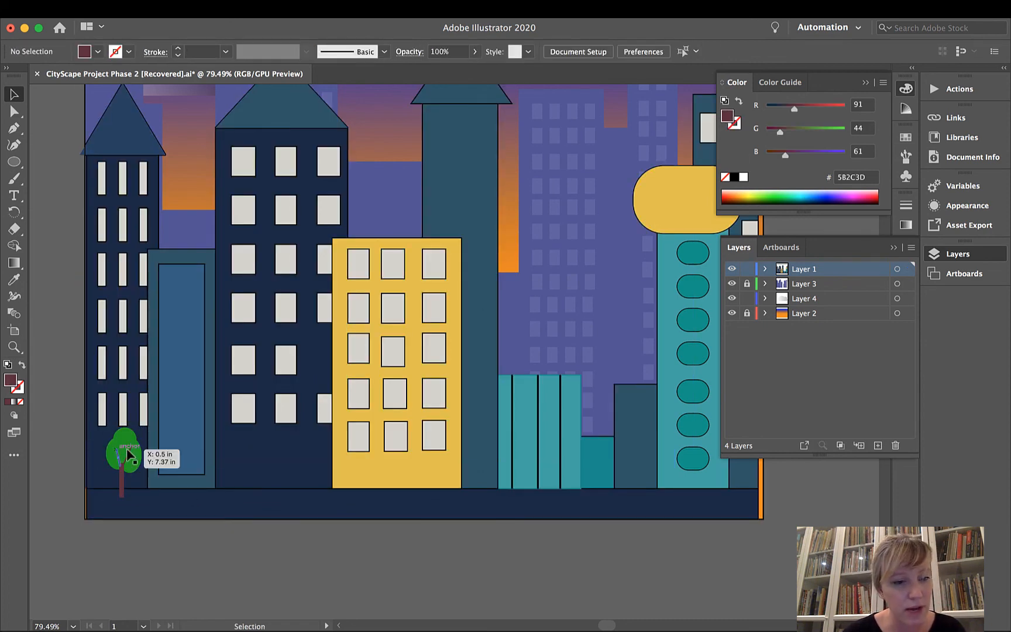
Duplicate the small tree and place the copy at street level beside the blue doorway, before the second dark tower.
click(124, 456)
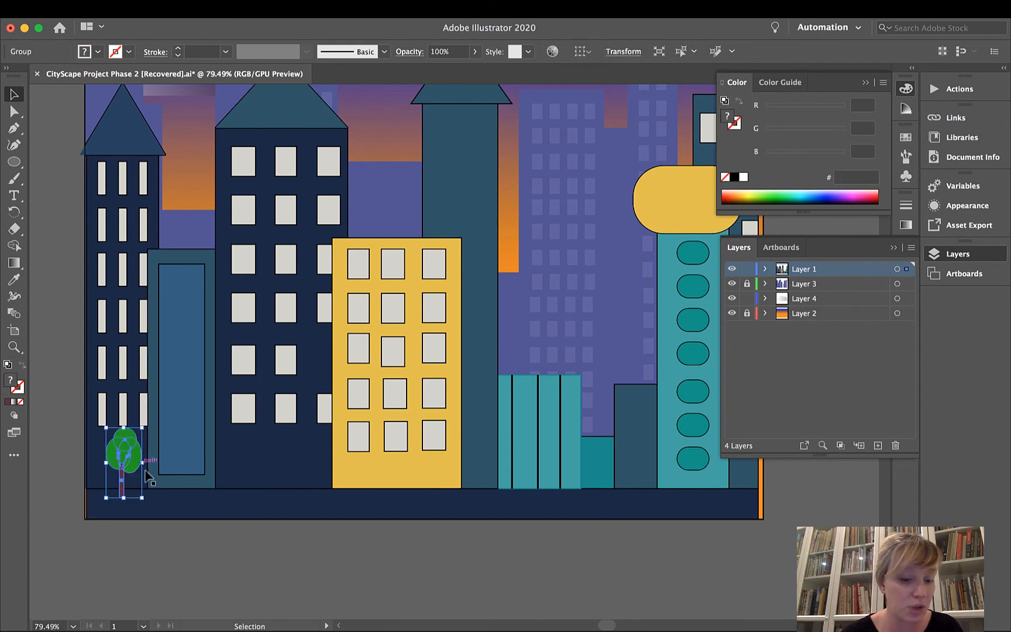
key(super+c)
key(super+v)
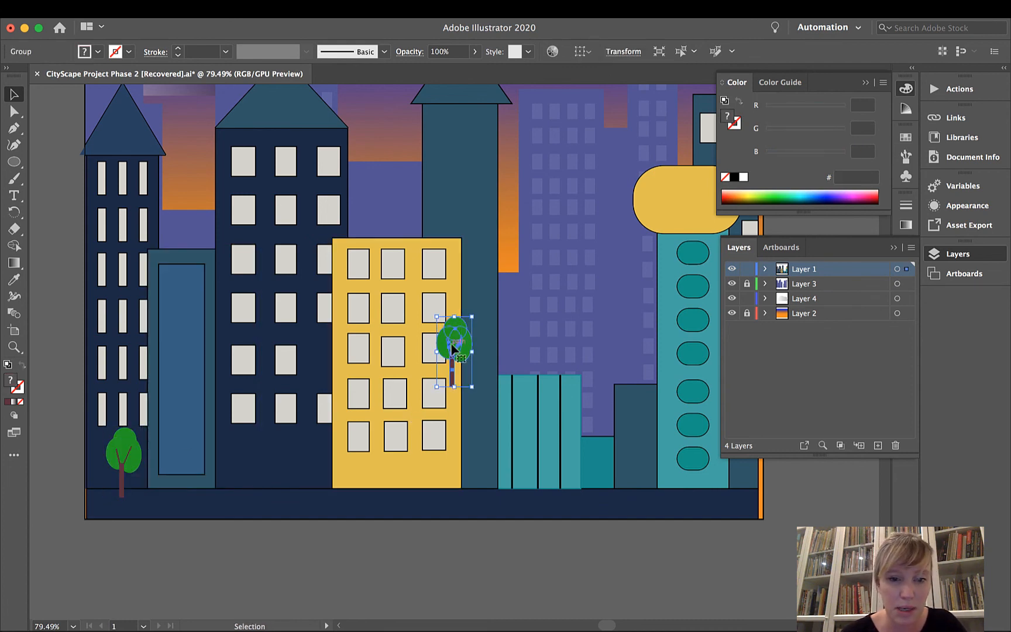
drag(463, 346, 225, 452)
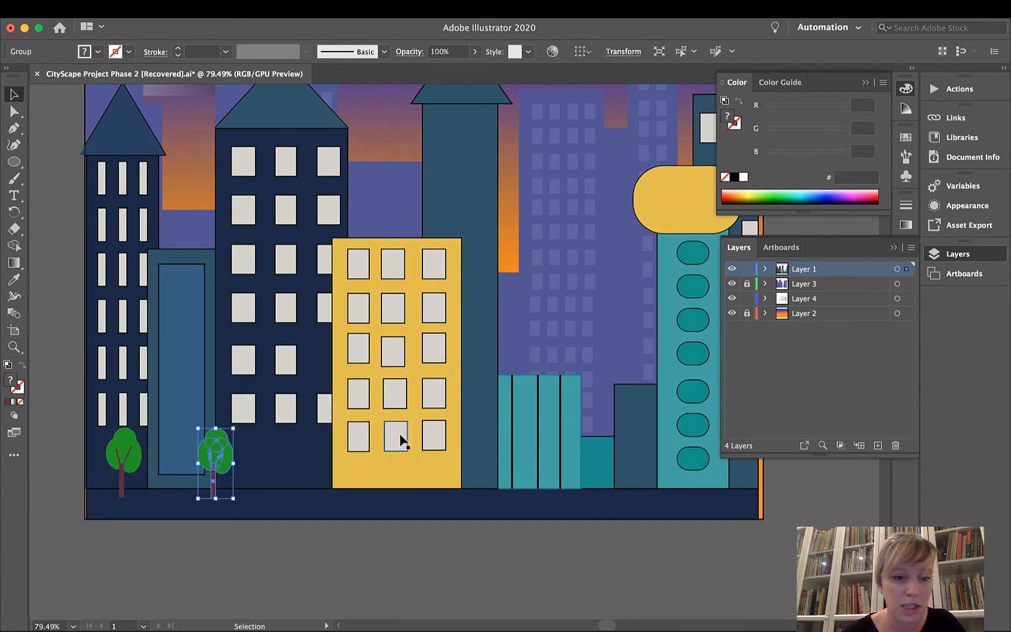
Paste another tree copy and place it at street level between the yellow building and the striped teal building.
key(super+v)
drag(450, 343, 474, 454)
click(534, 501)
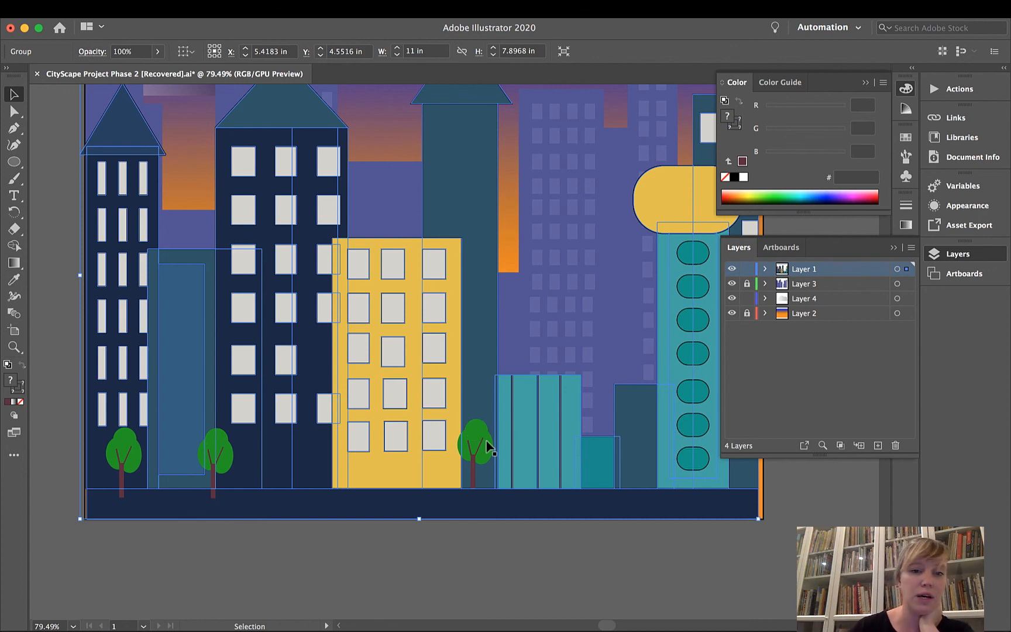
scroll(490, 448, up, 5)
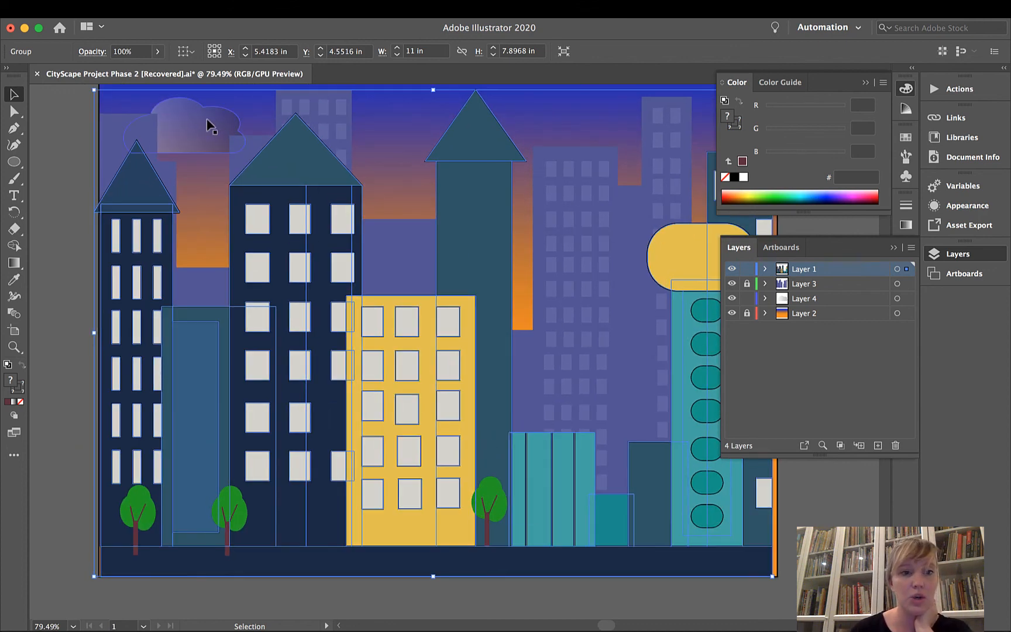
Paste two more tree copies and stand them side by side at the right edge of the striped teal building.
click(496, 492)
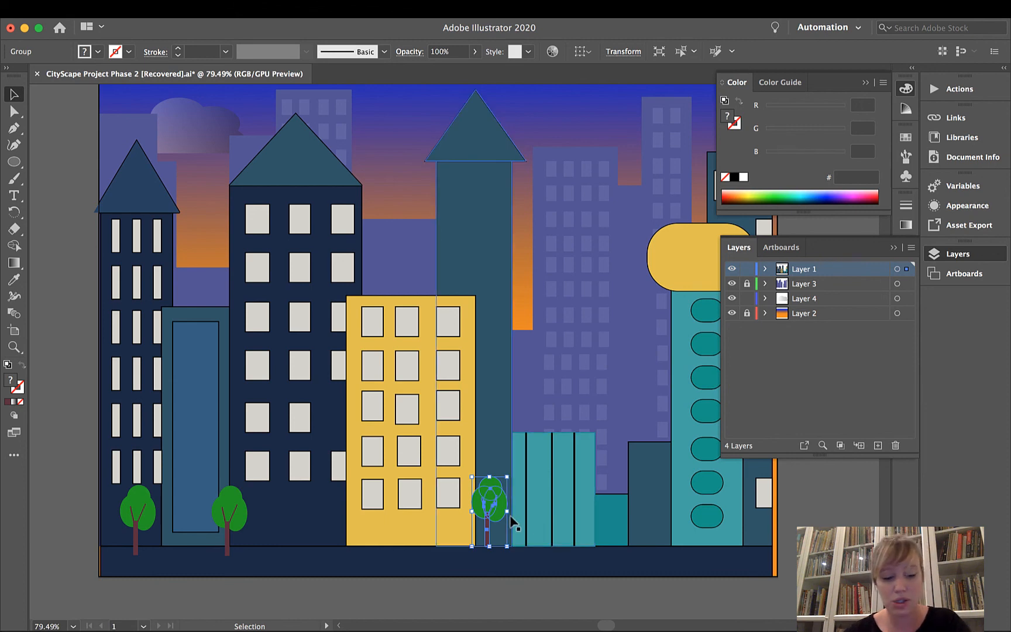
key(super+v)
drag(456, 357, 600, 508)
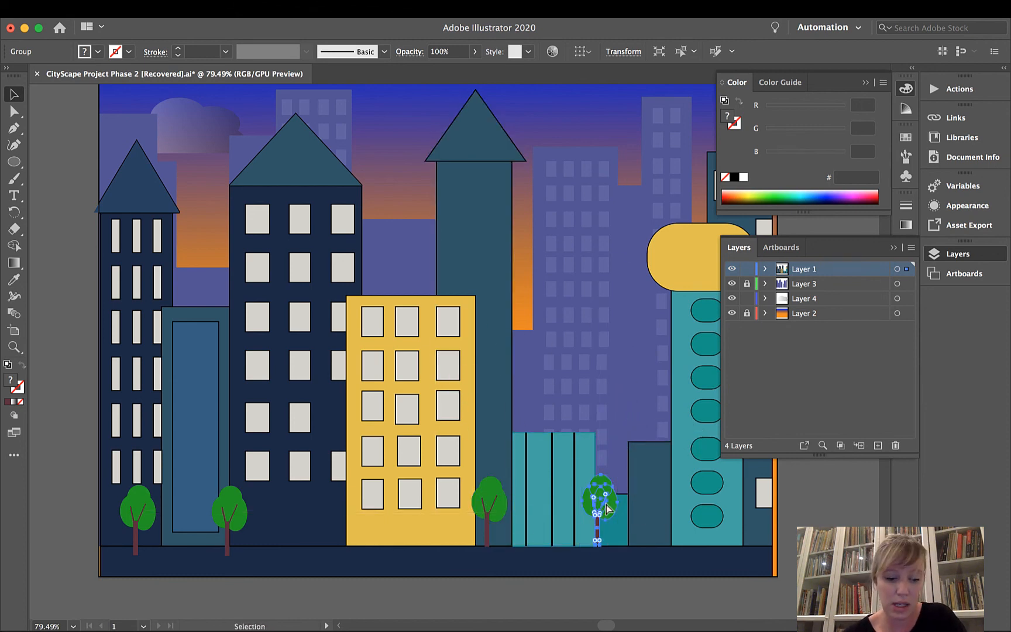
key(super+v)
drag(450, 341, 629, 495)
click(608, 444)
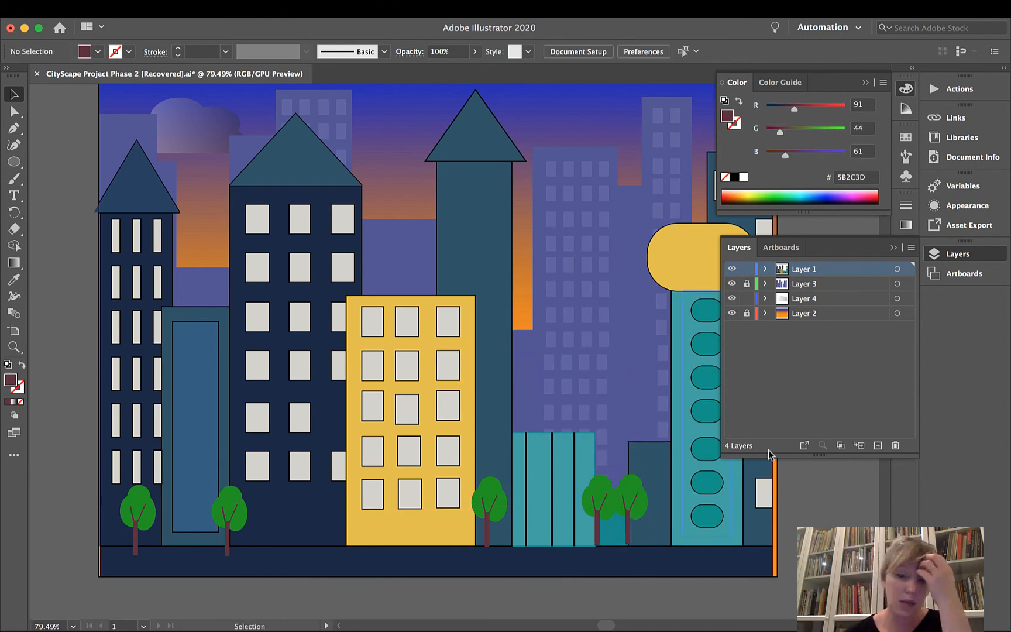
Nudge the rightmost tree slightly down and deselect it.
click(642, 503)
key(Down)
key(Down)
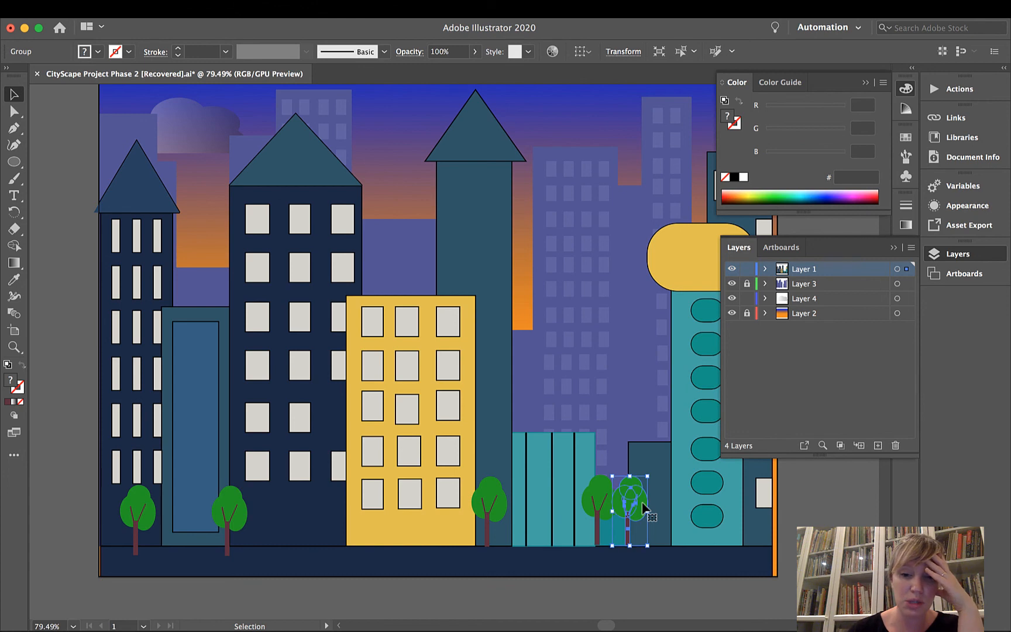
click(614, 440)
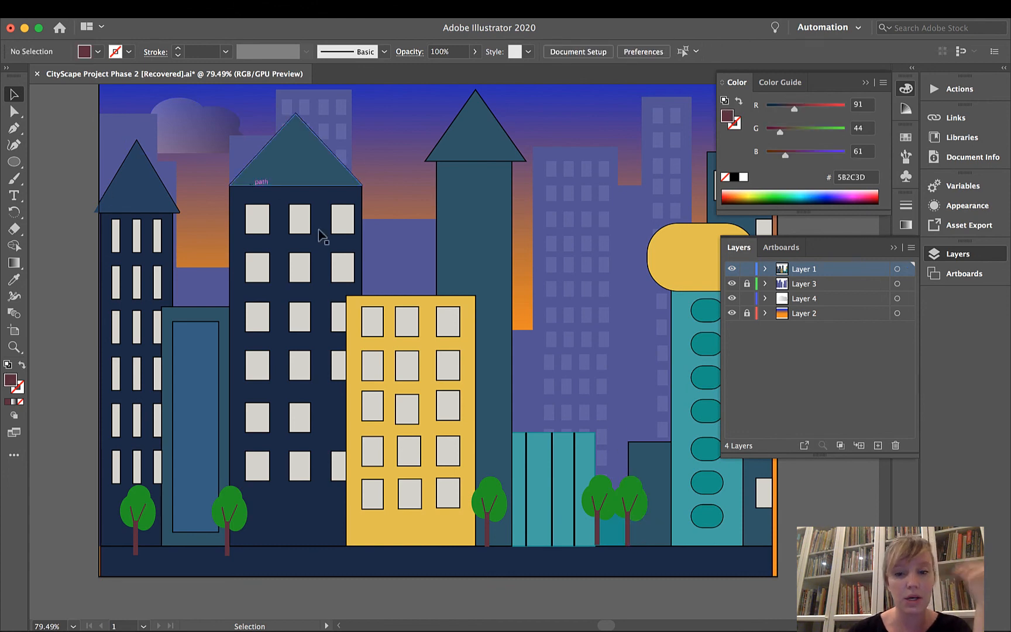